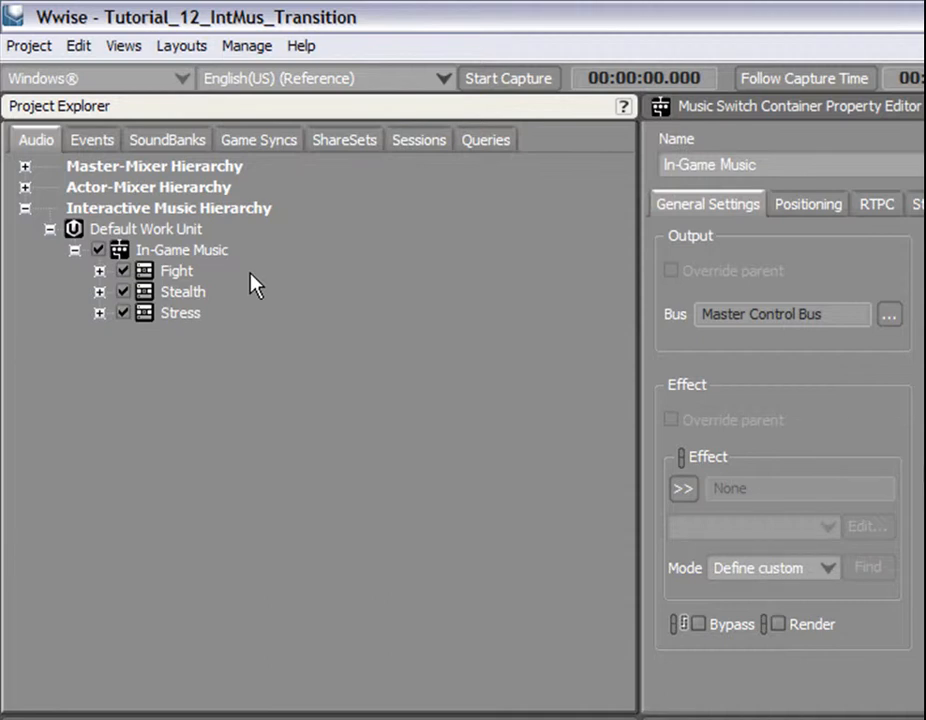
Step: Audition the Stealth, Stress and Fight playlists of the In-Game Music container one after another
left_click(245, 291)
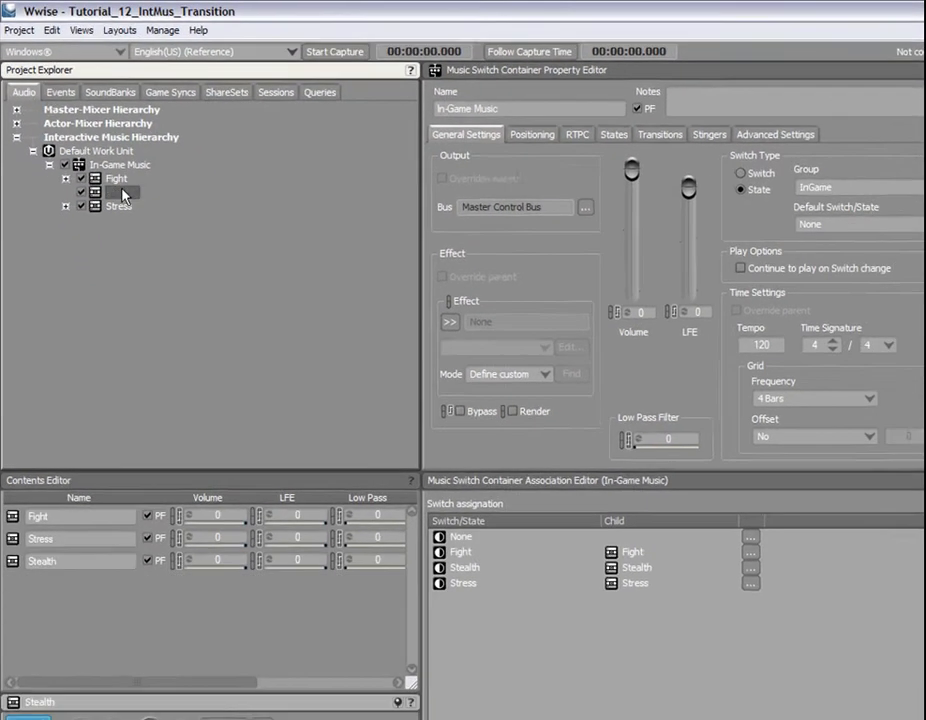
key("space")
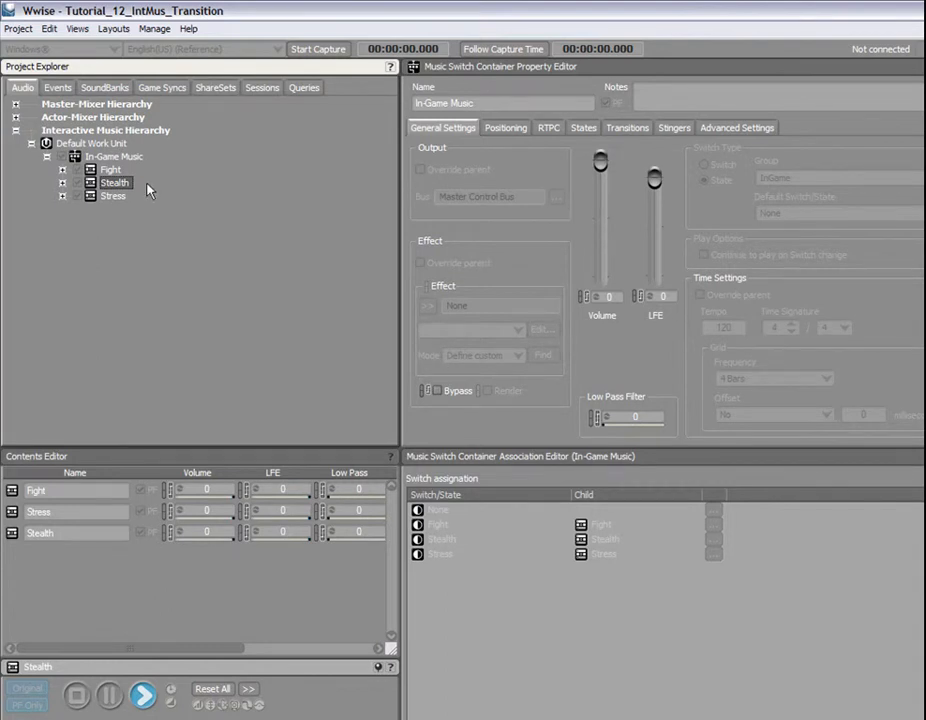
key("space")
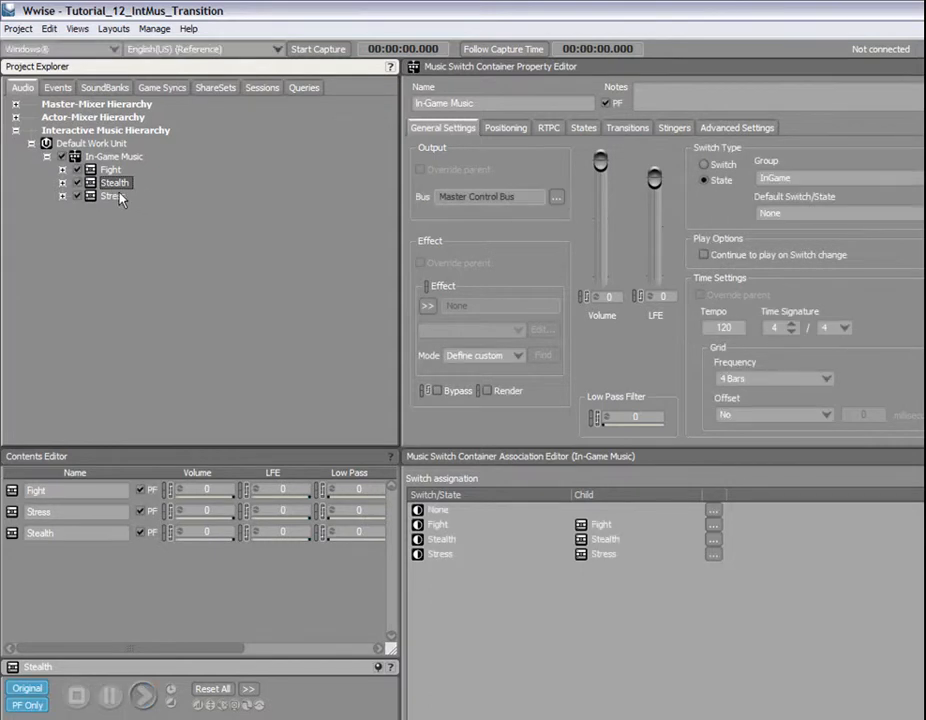
left_click(124, 196)
key("space")
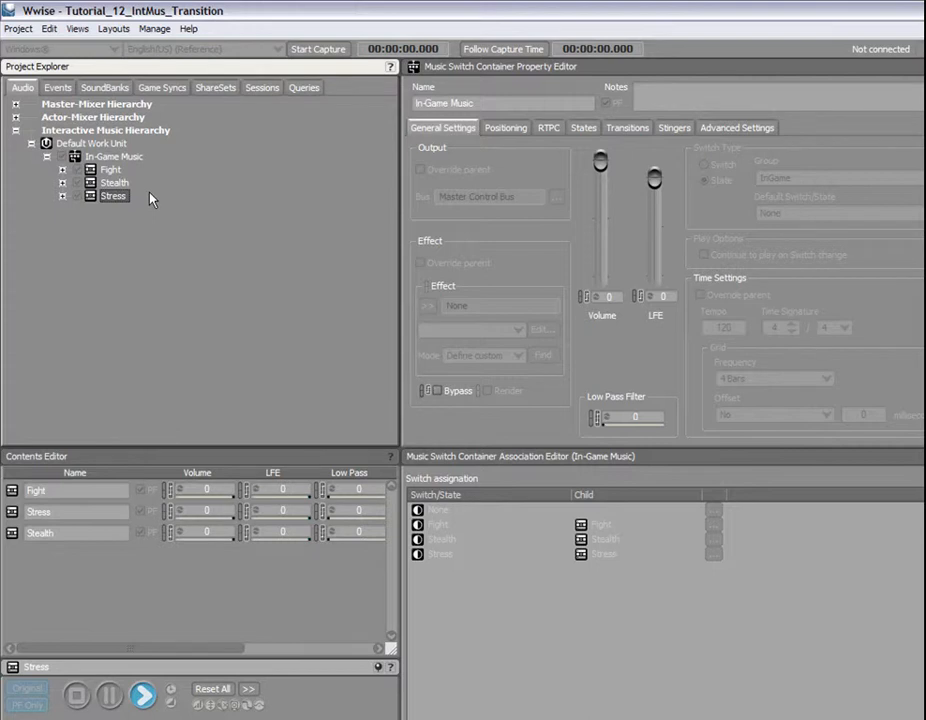
key("space")
left_click(112, 170)
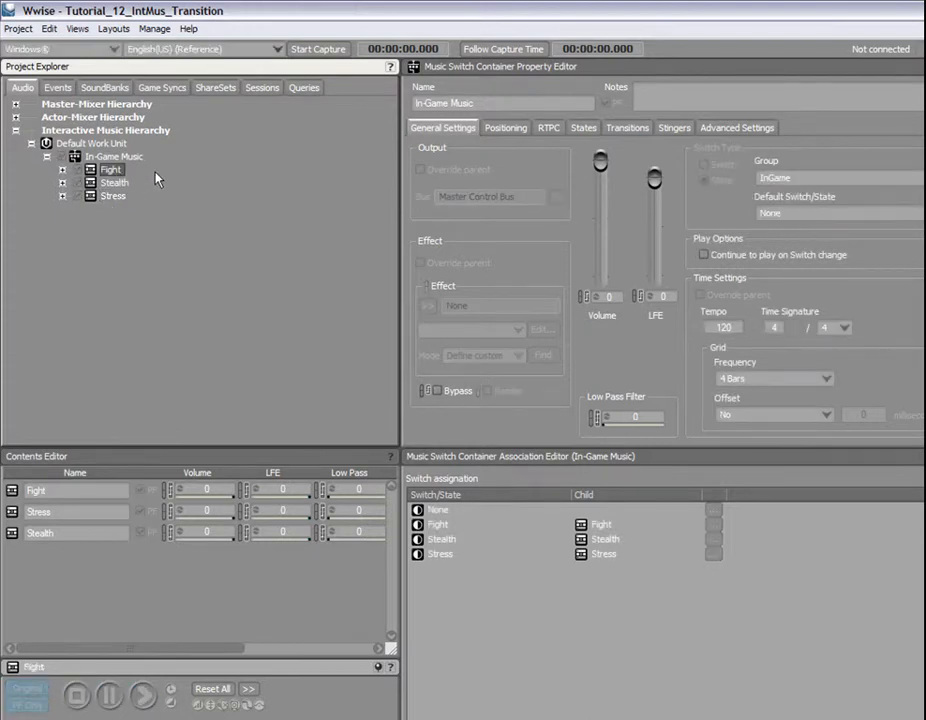
key("space")
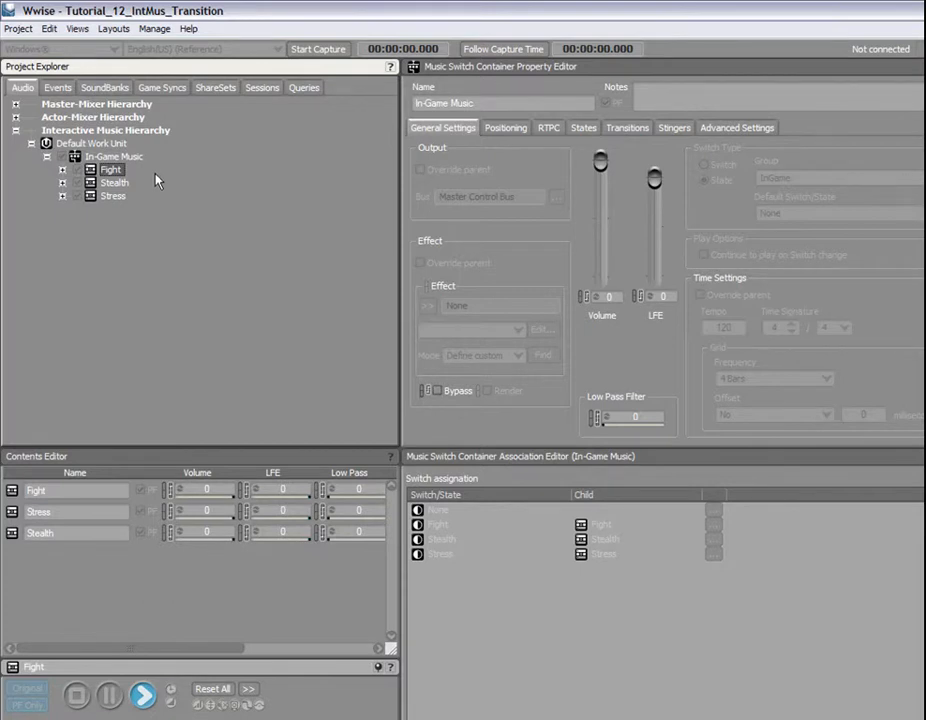
key("space")
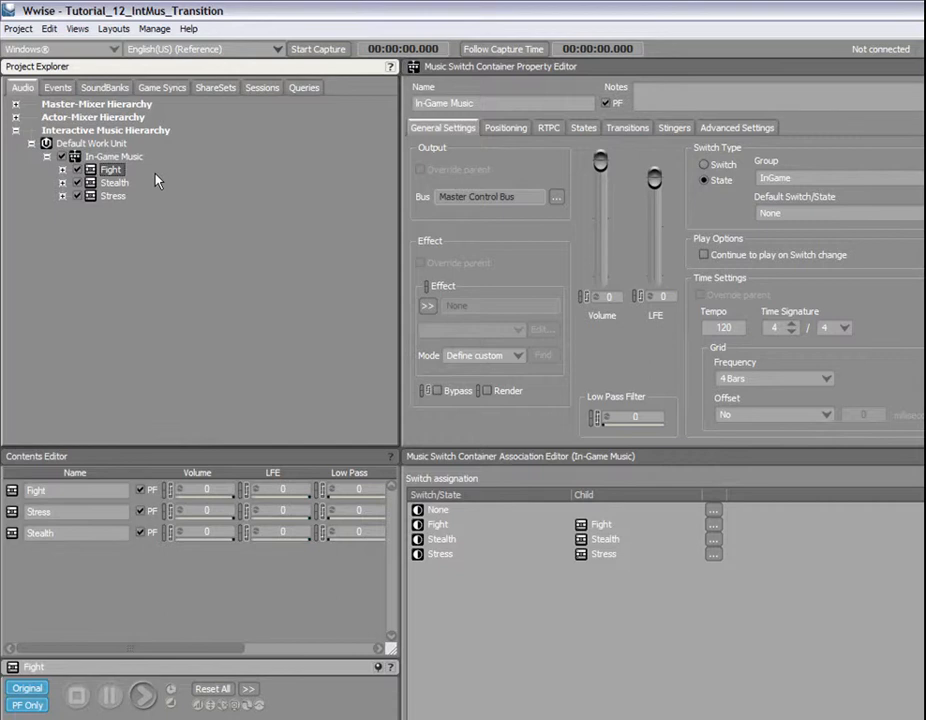
left_click(158, 194)
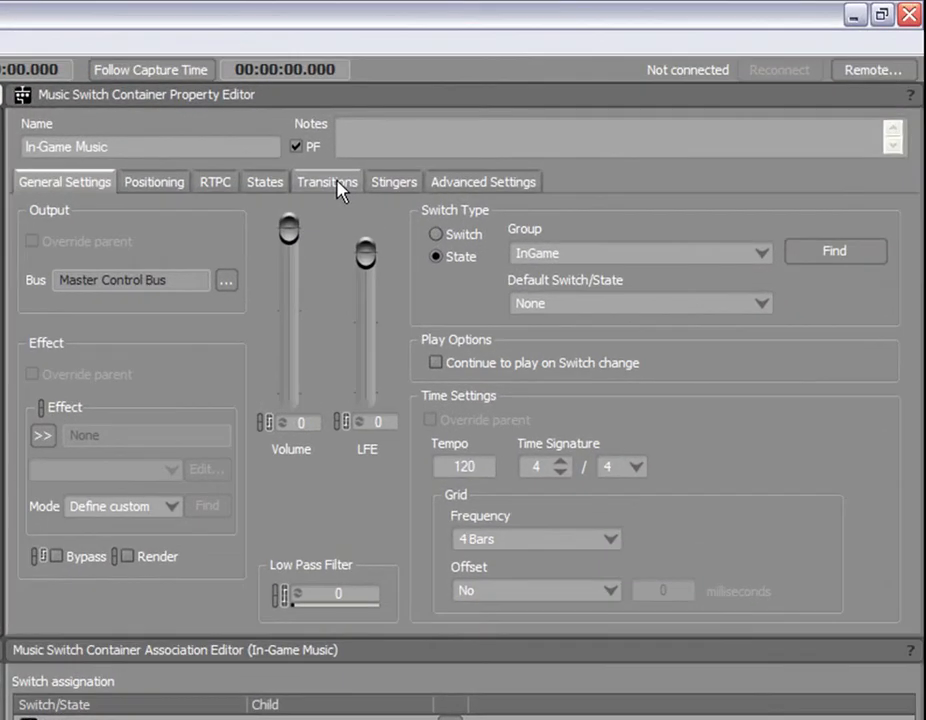
Step: Add a transition to the In-Game Music container with the Stealth playlist as source and the Stress playlist as destination
left_click(627, 127)
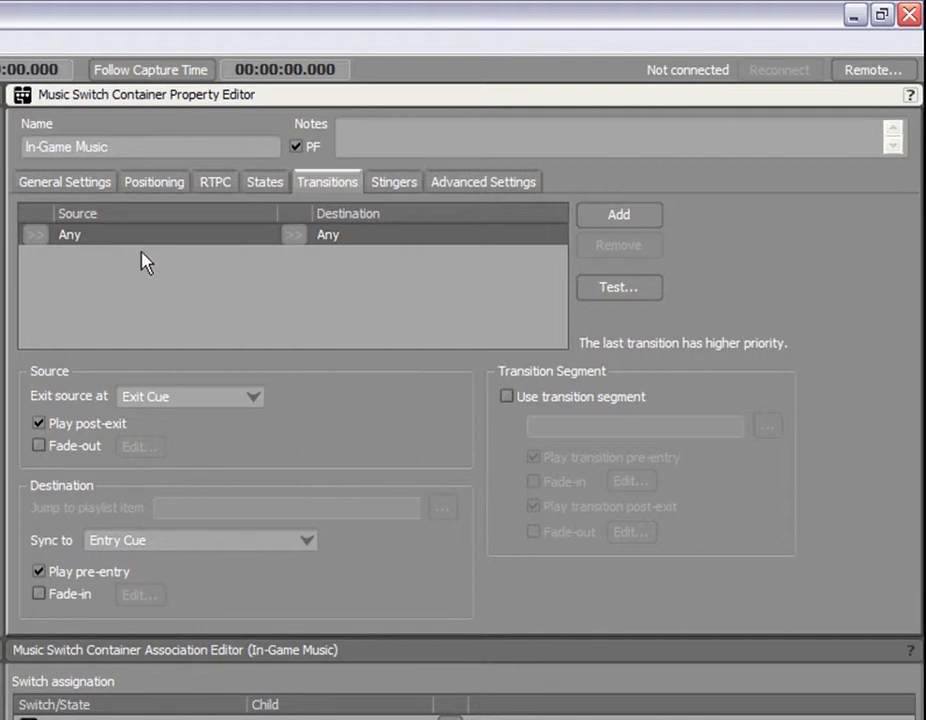
left_click(616, 220)
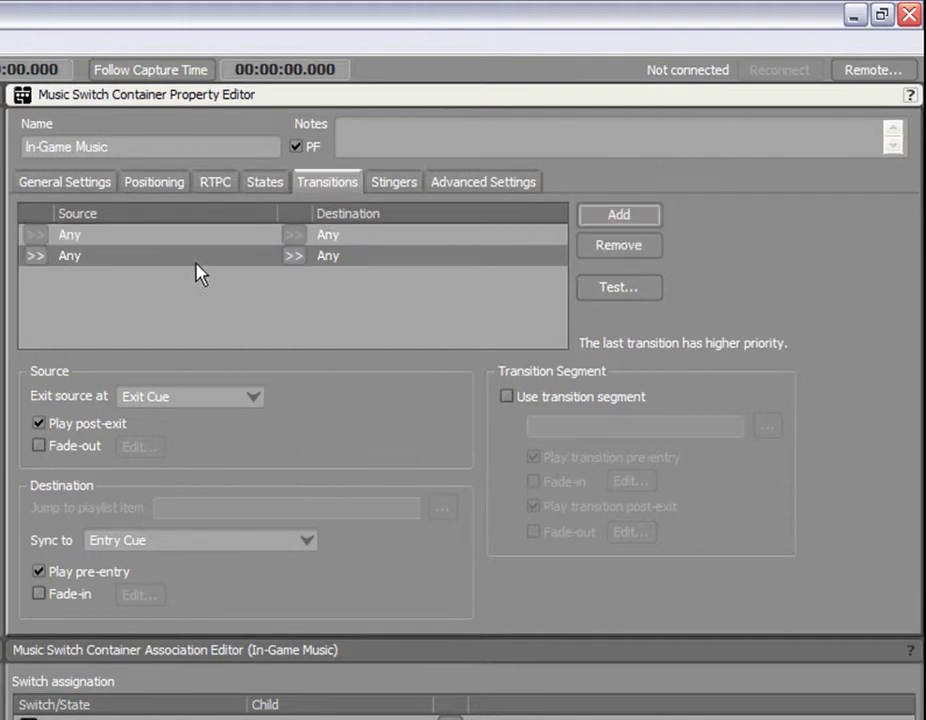
left_click(155, 260)
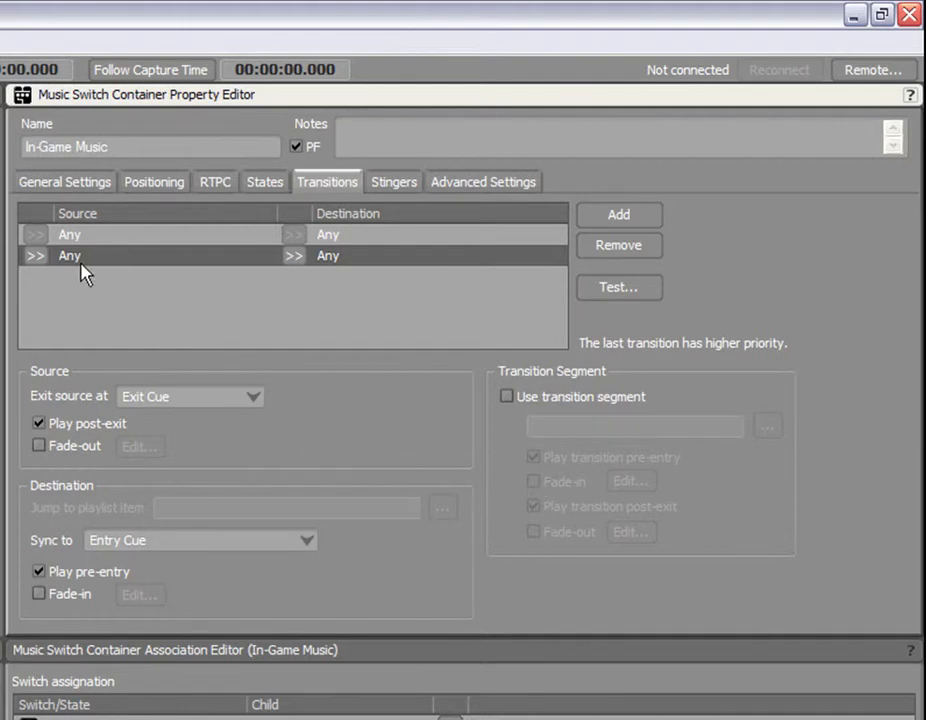
left_click(37, 257)
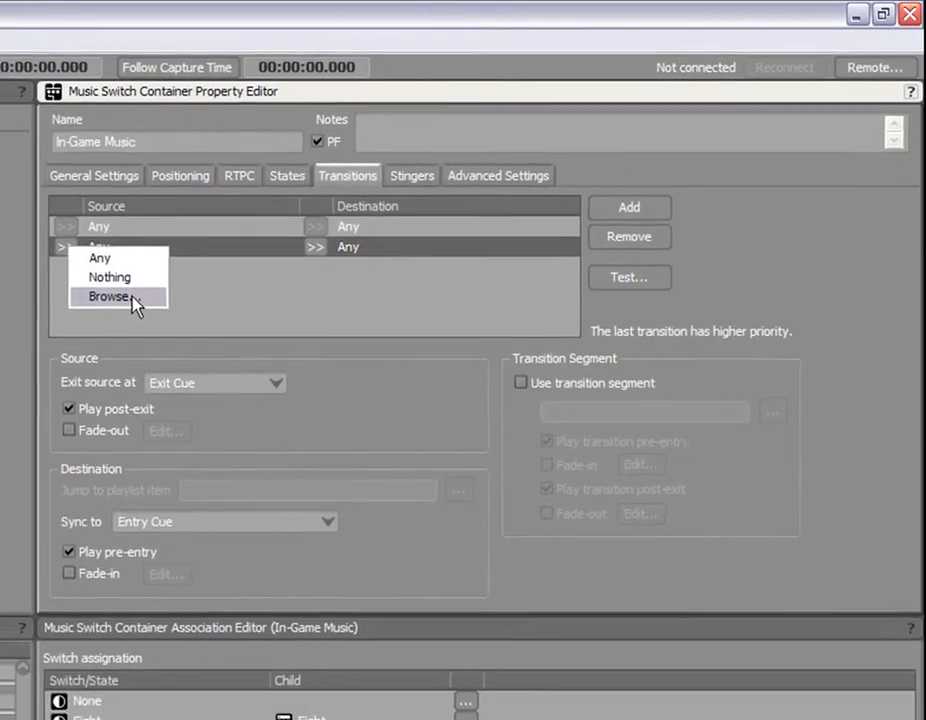
left_click(95, 307)
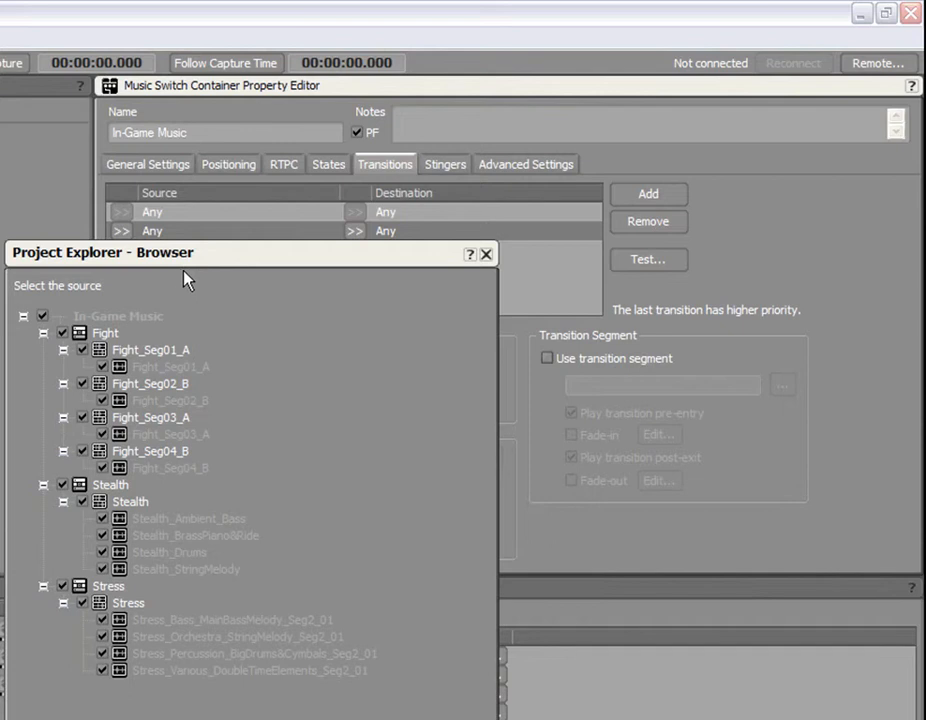
double_click(106, 487)
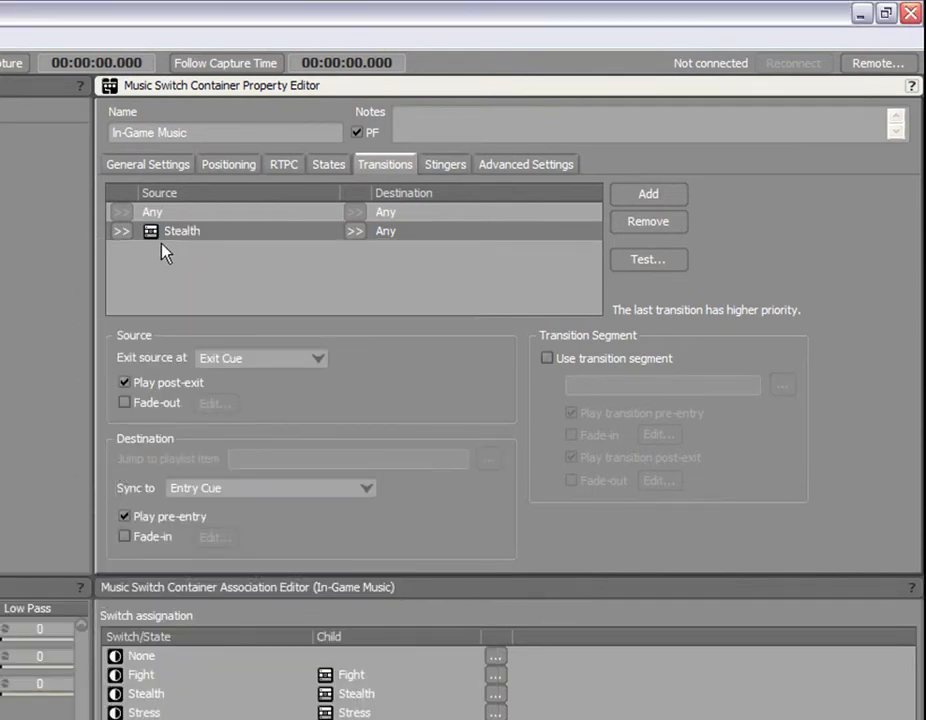
left_click(356, 231)
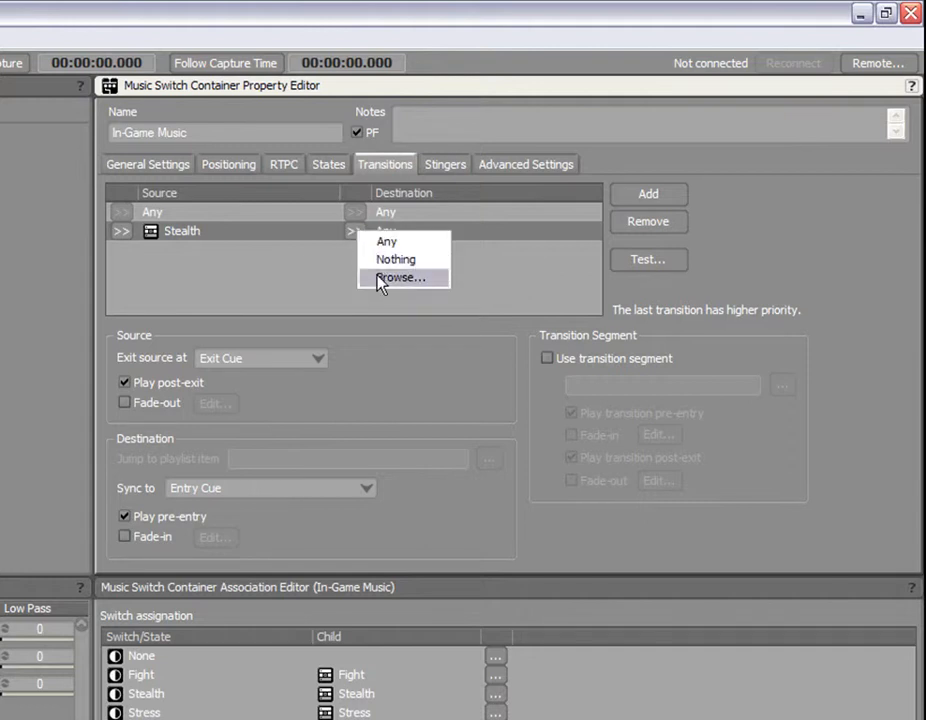
left_click(377, 276)
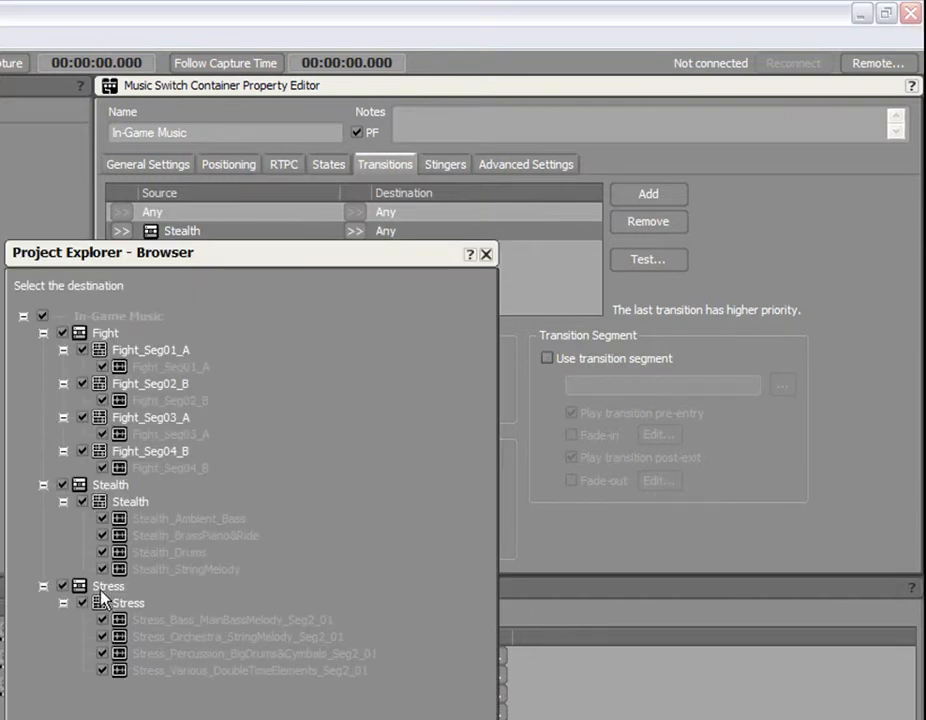
double_click(104, 590)
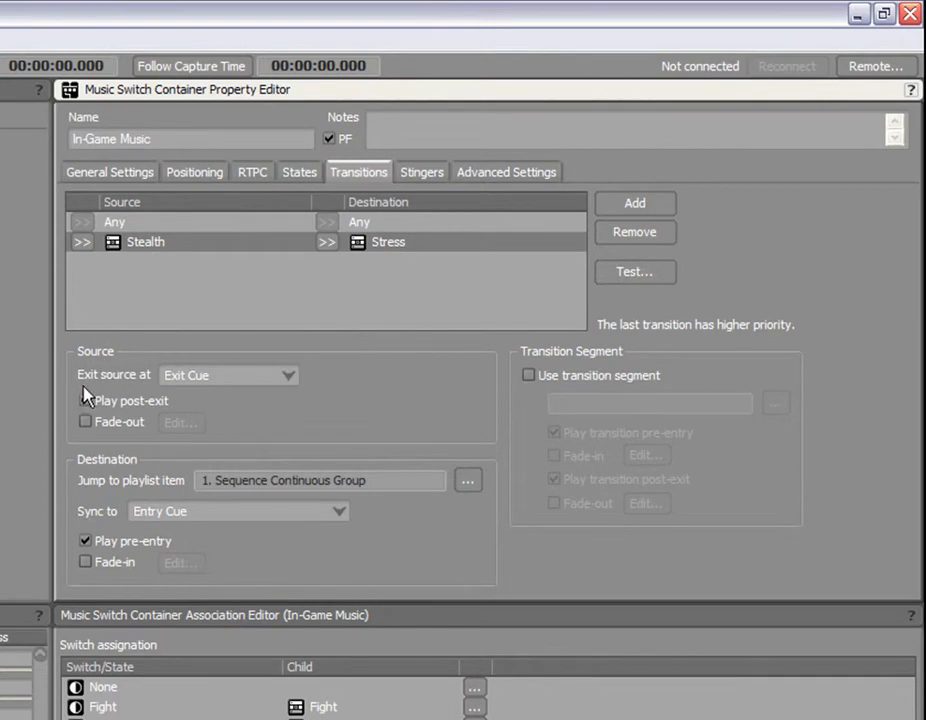
Step: Set the Stealth-to-Stress transition to exit its source immediately and enable the source fade-out
left_click(235, 383)
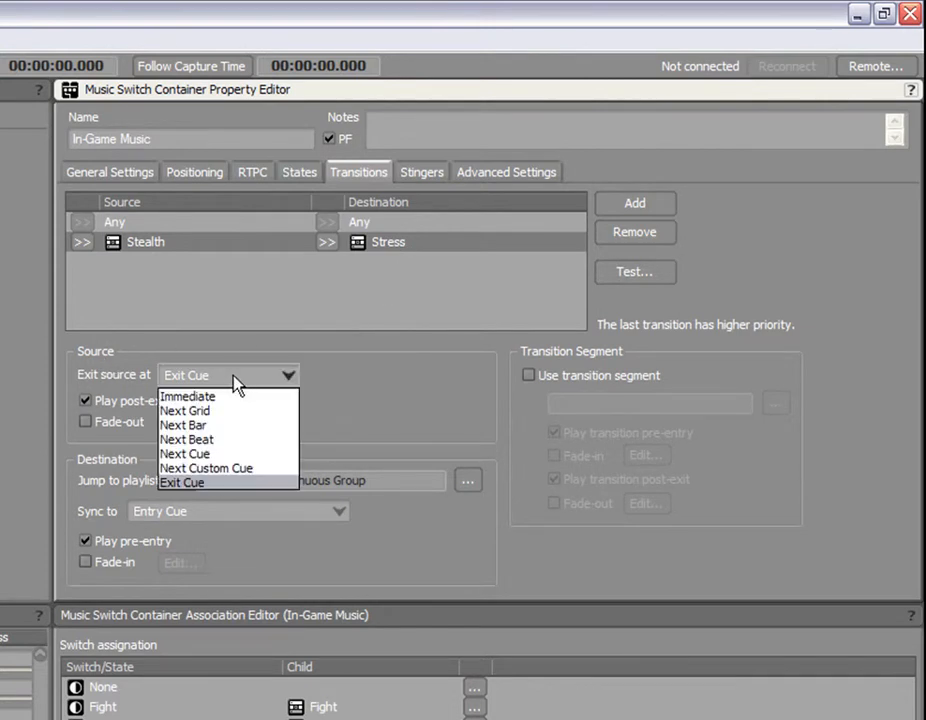
left_click(234, 398)
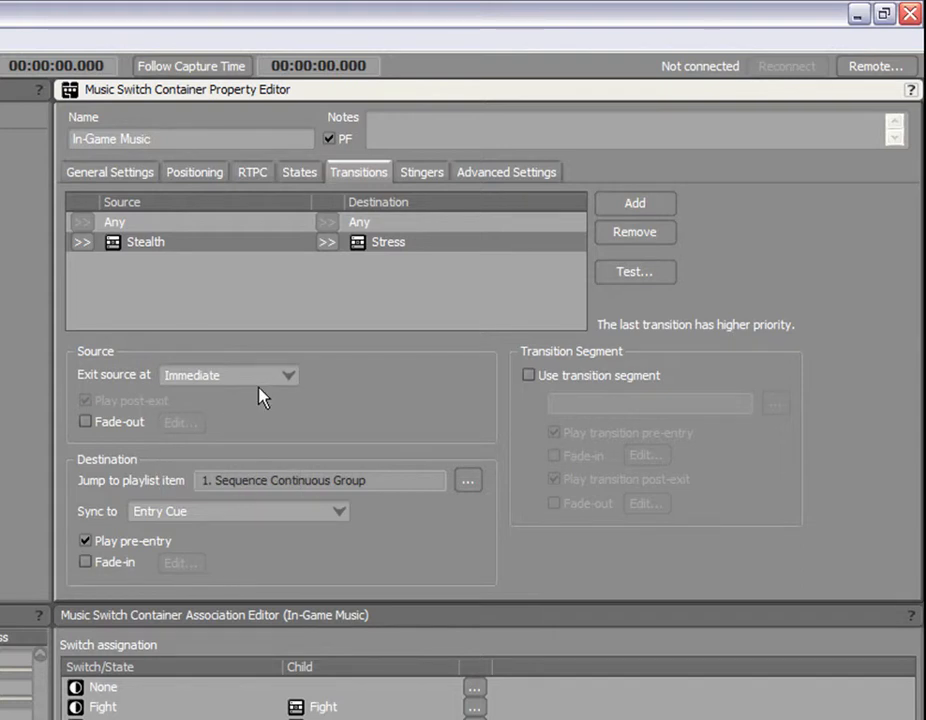
left_click(120, 424)
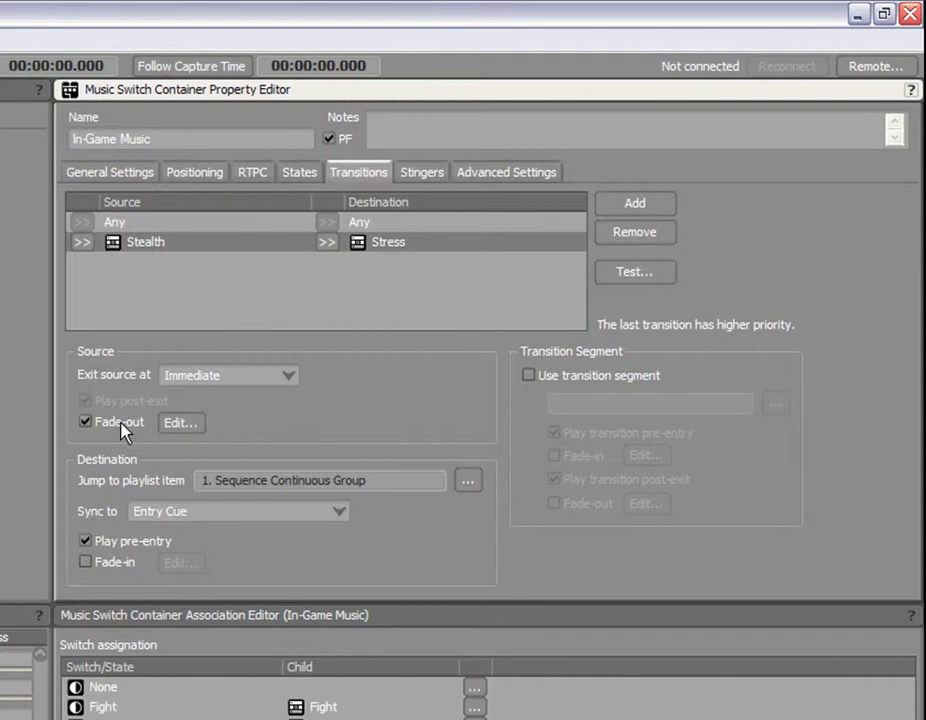
Step: Give the source fade-out a time of 3, an offset of 1.6 and an S-shaped curve
left_click(181, 423)
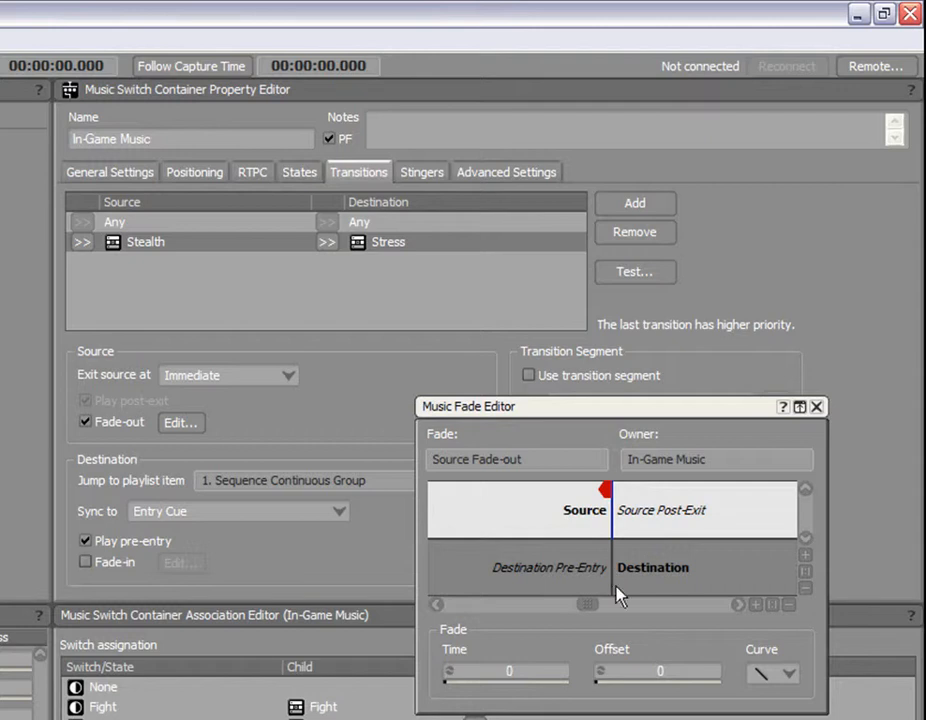
scroll(530, 671, "up", 3)
mouse_move(601, 682)
left_mouse_down()
mouse_move(643, 682)
mouse_move(600, 688)
left_mouse_up()
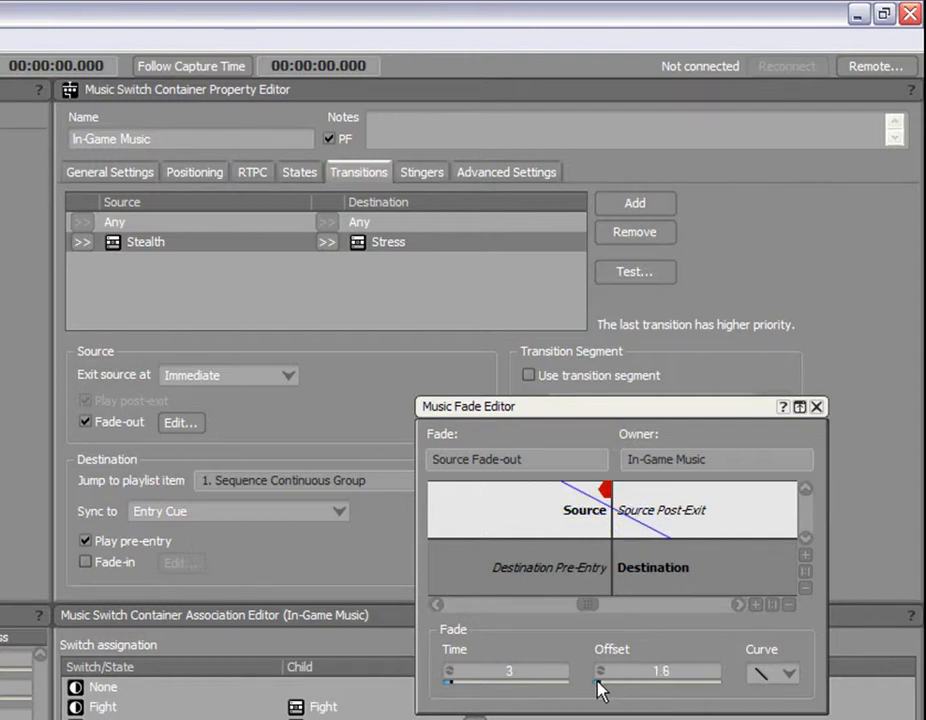
left_click(785, 673)
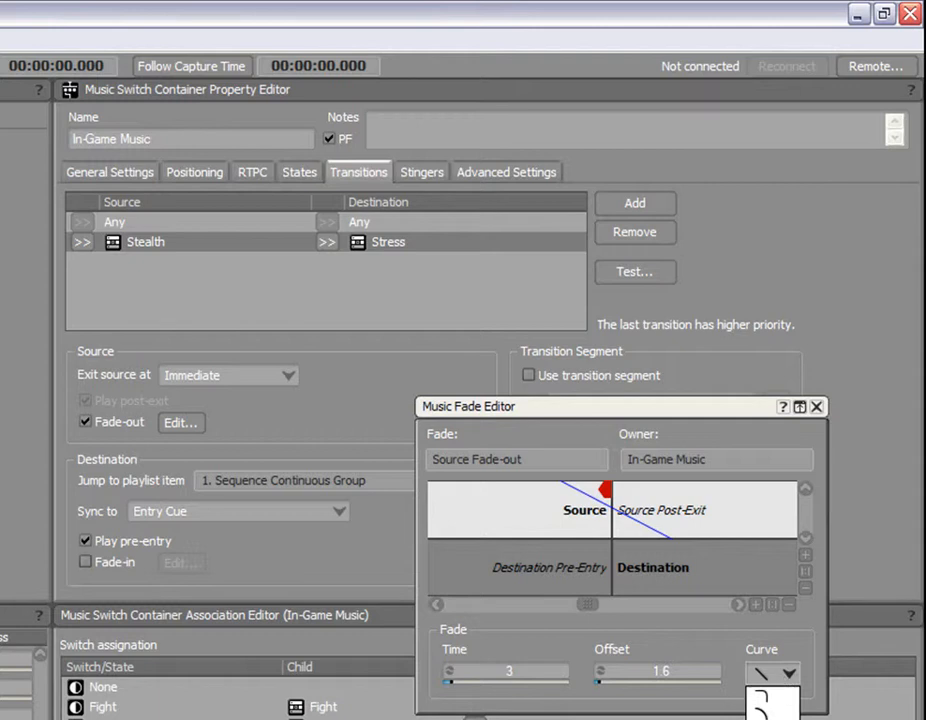
left_click(772, 716)
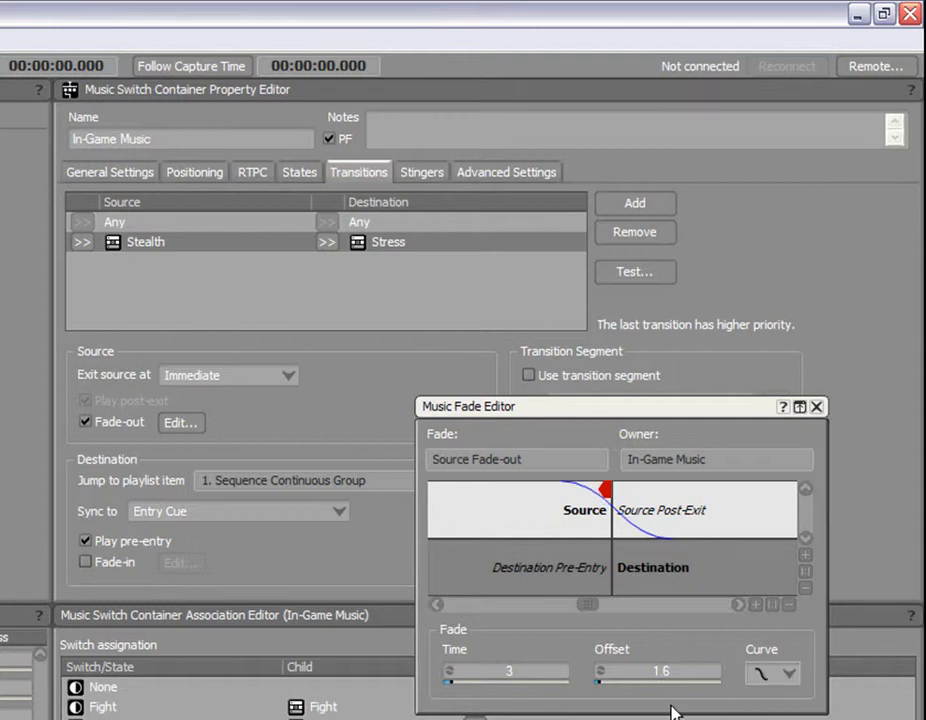
key("Escape")
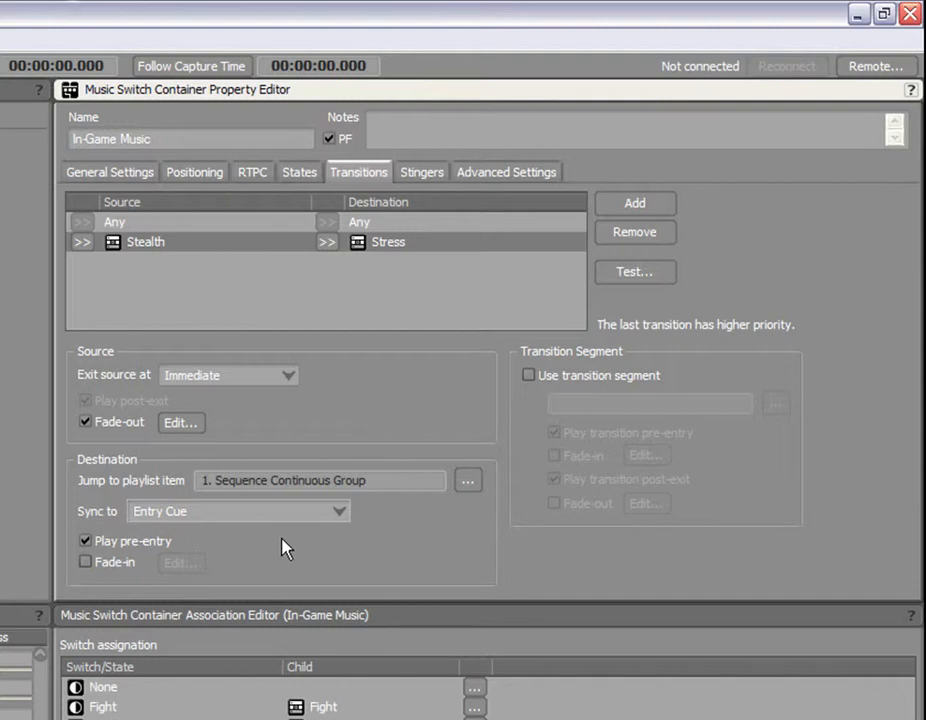
Step: Sync the transition's destination to Same Time as Playing Segment and enable the destination fade-in
left_click(289, 518)
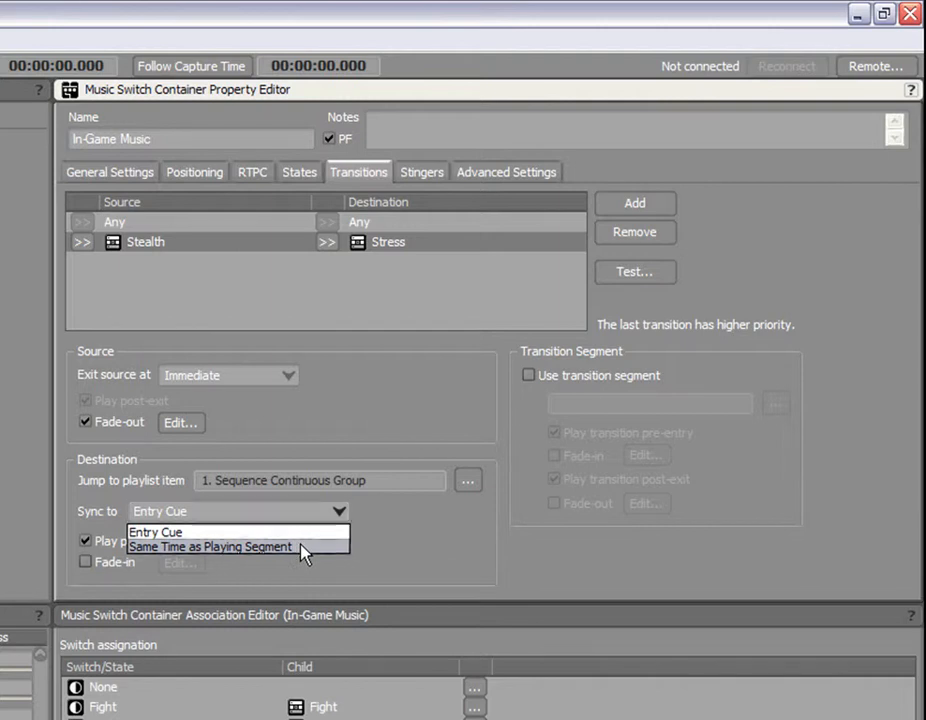
left_click(301, 546)
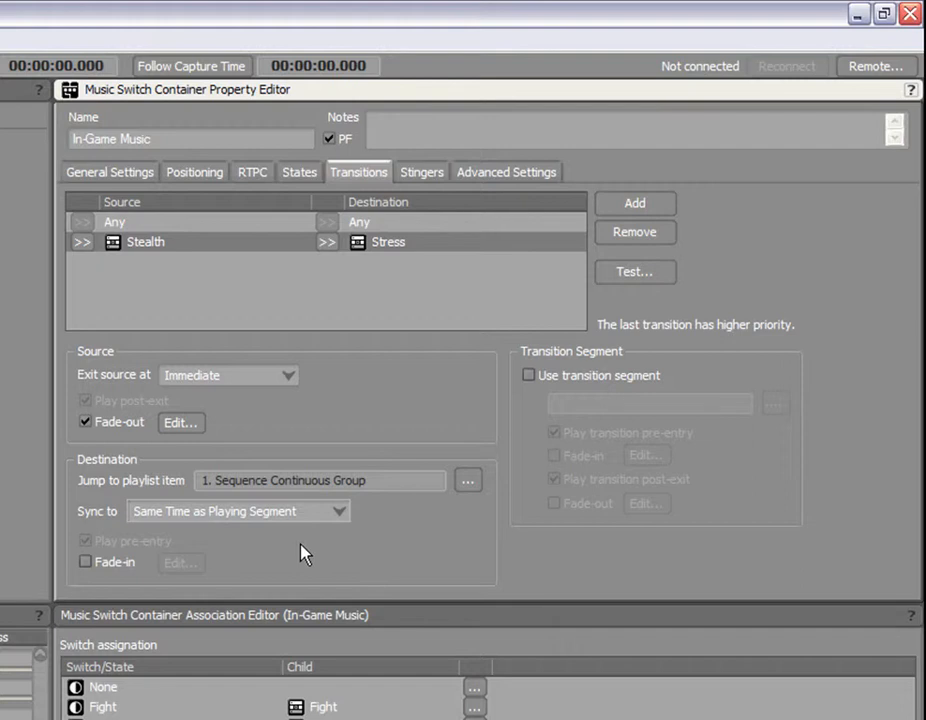
left_click(113, 566)
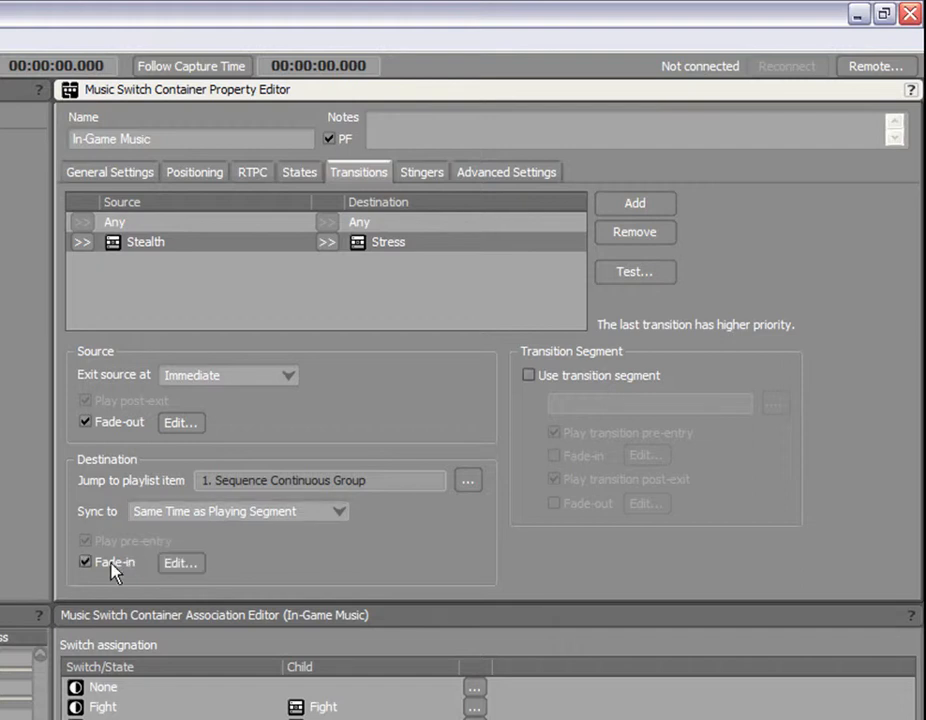
Step: Give the destination fade-in a time of 3.2, an offset of -1.9 and an inverted S-shaped curve
left_click(170, 566)
left_click_drag(509, 673, 527, 665)
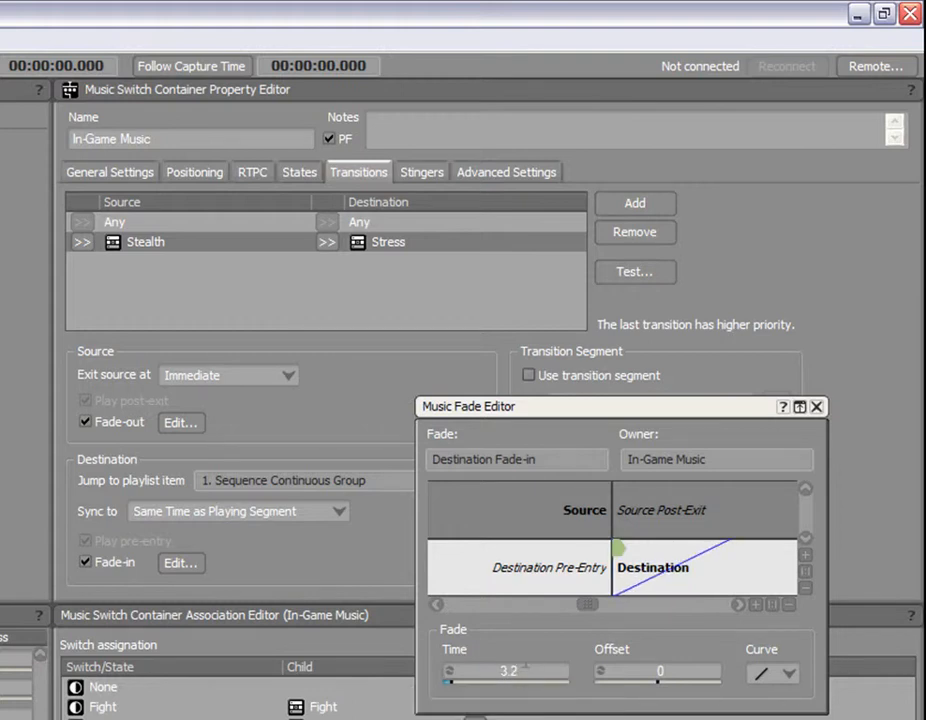
left_click_drag(657, 684, 713, 695)
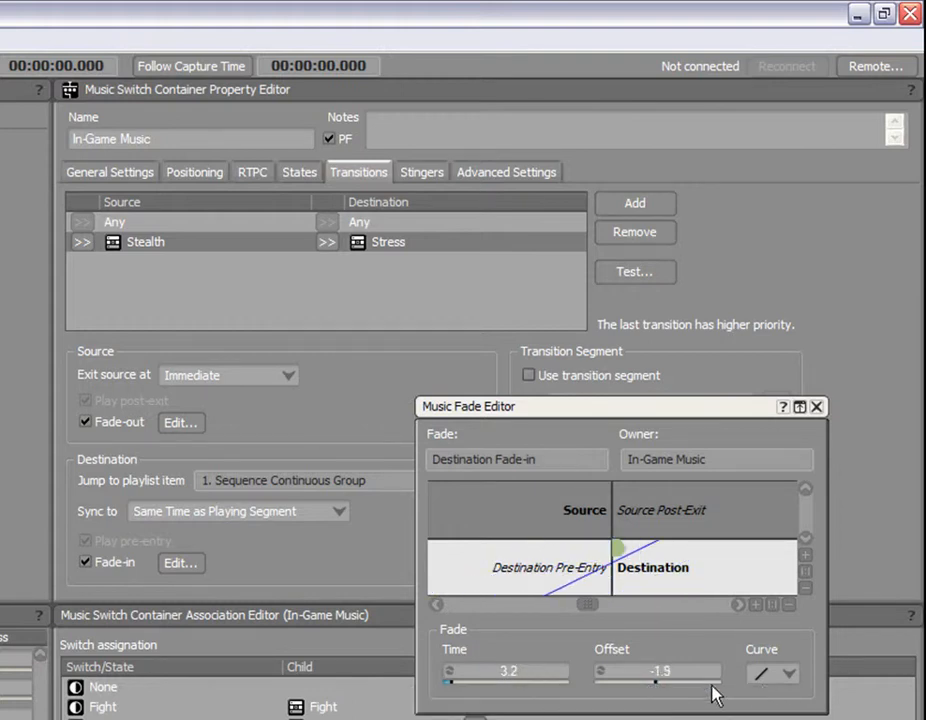
left_click(765, 674)
left_click(760, 708)
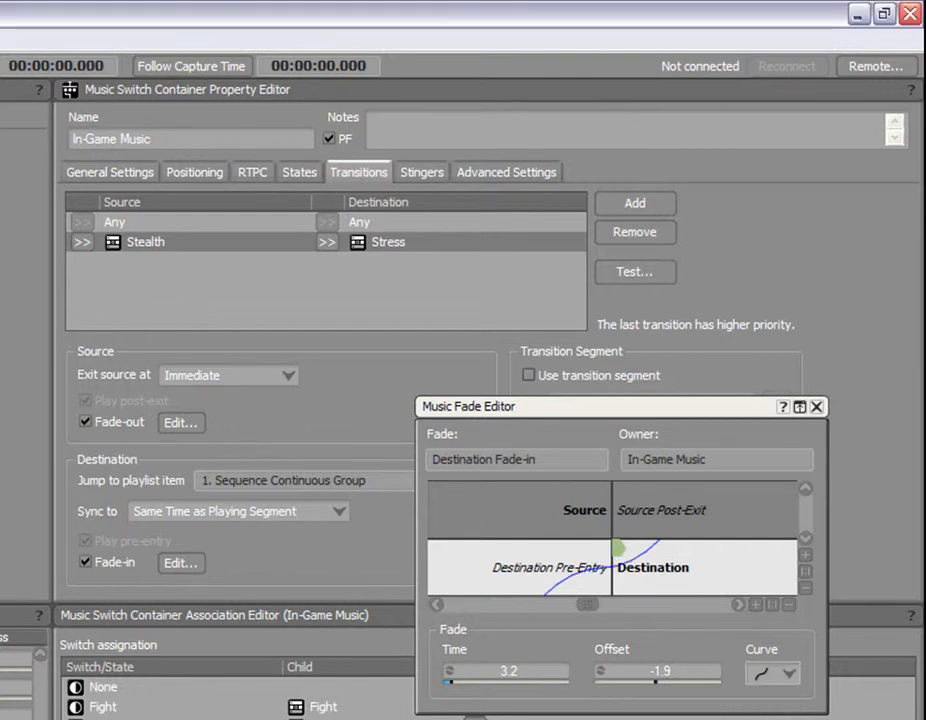
left_click(816, 406)
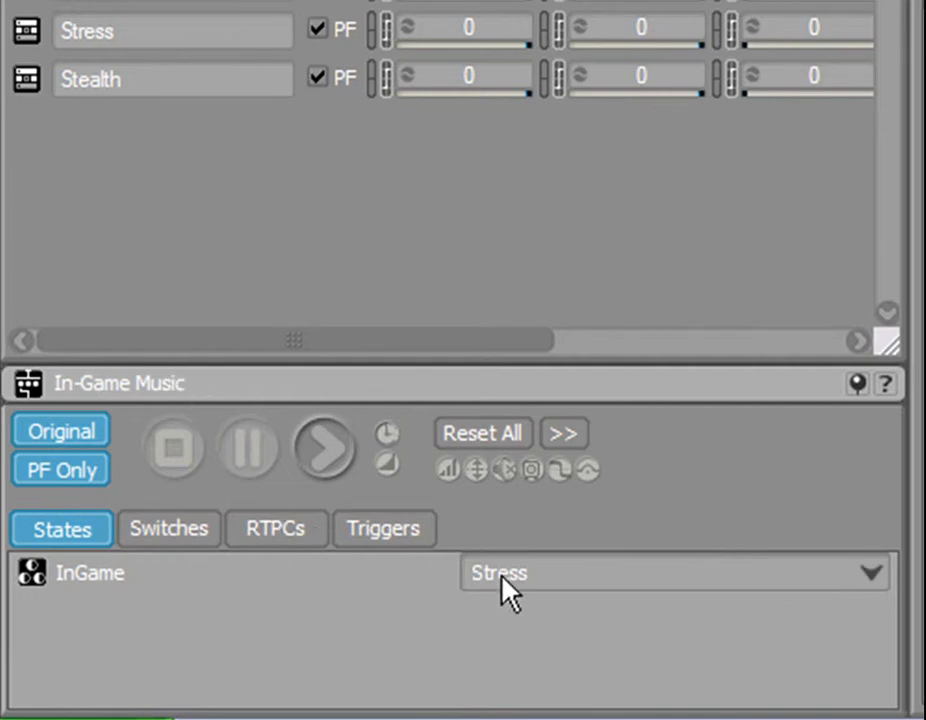
Step: Set the InGame state to Stealth for playback and start playing the In-Game Music container
left_click(552, 579)
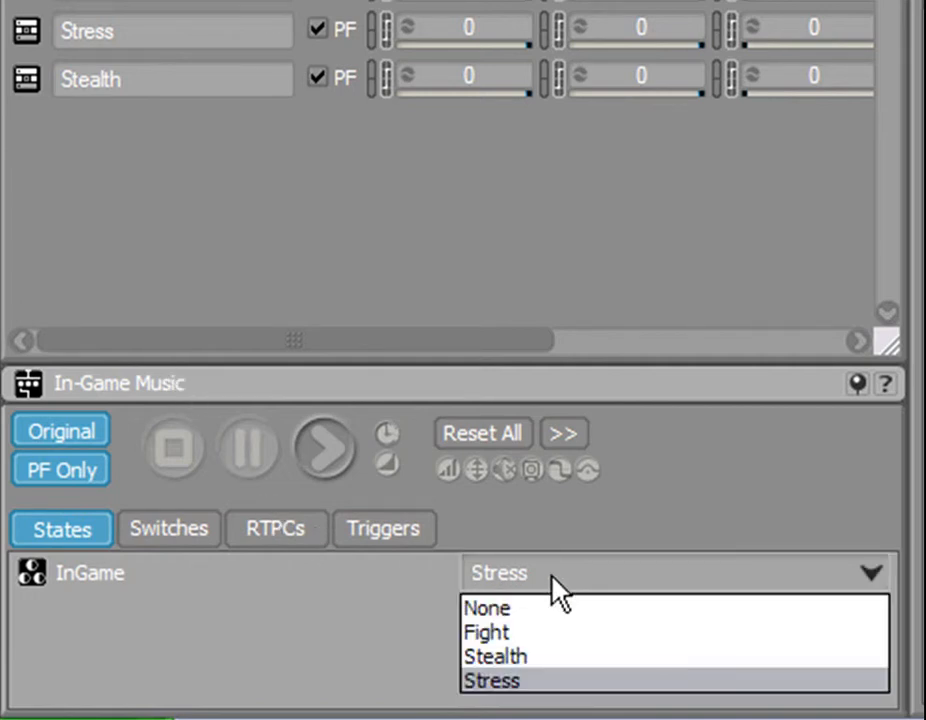
left_click(553, 657)
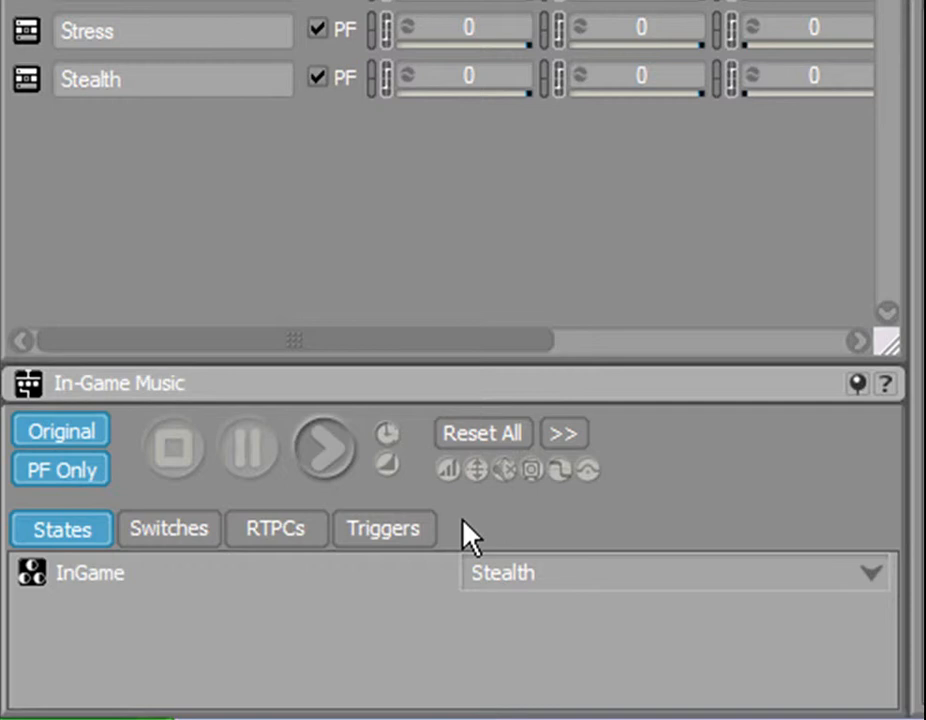
left_click(331, 450)
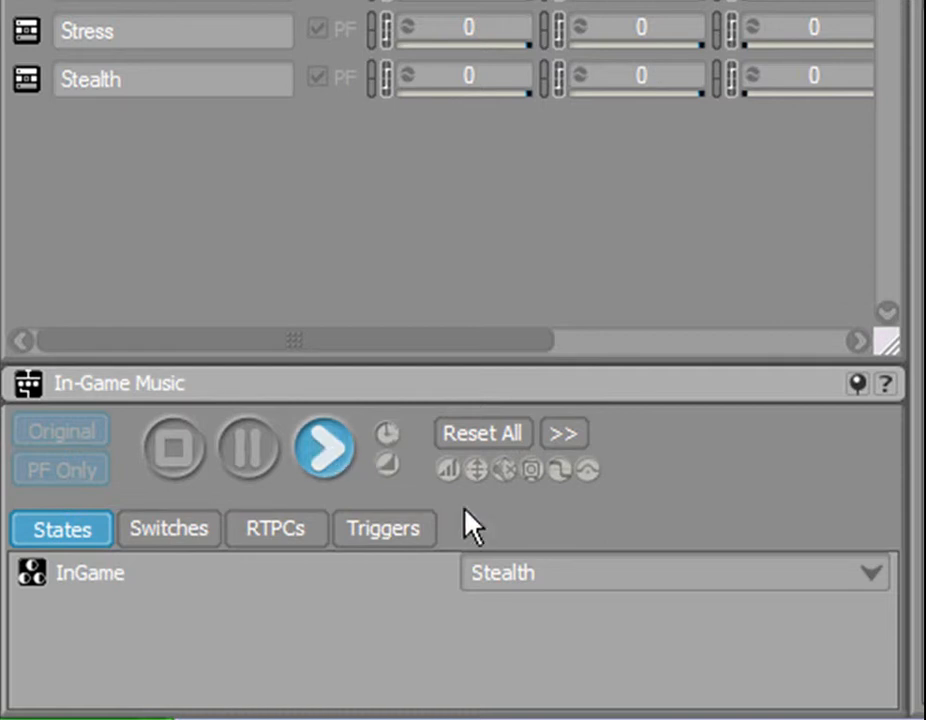
Step: Switch the InGame state to Stress during playback to hear the transition, and stop playback
left_click(560, 582)
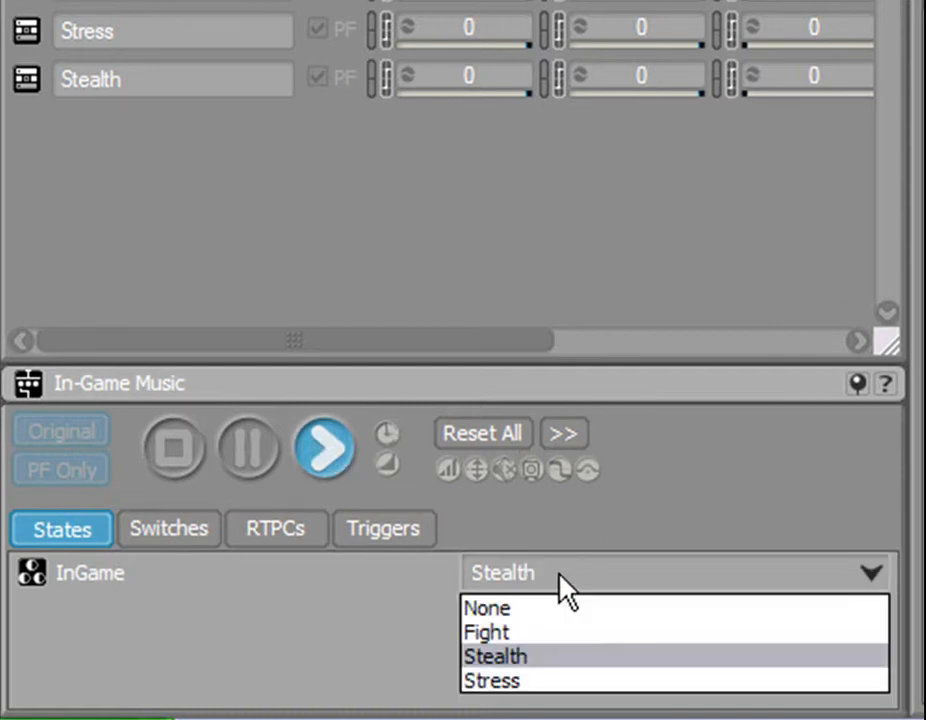
left_click(553, 680)
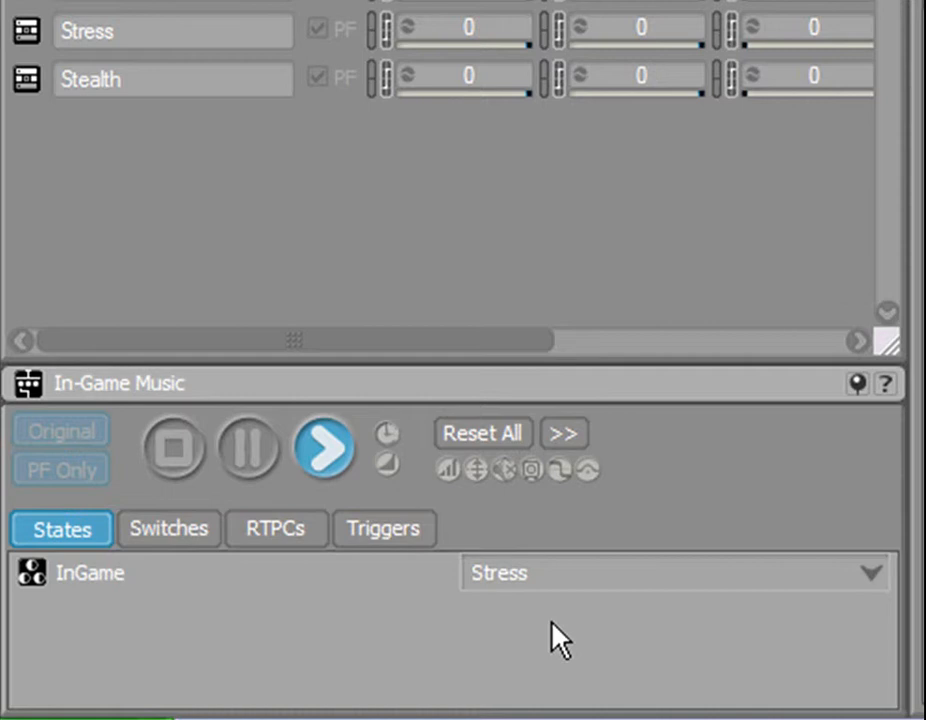
left_click(188, 462)
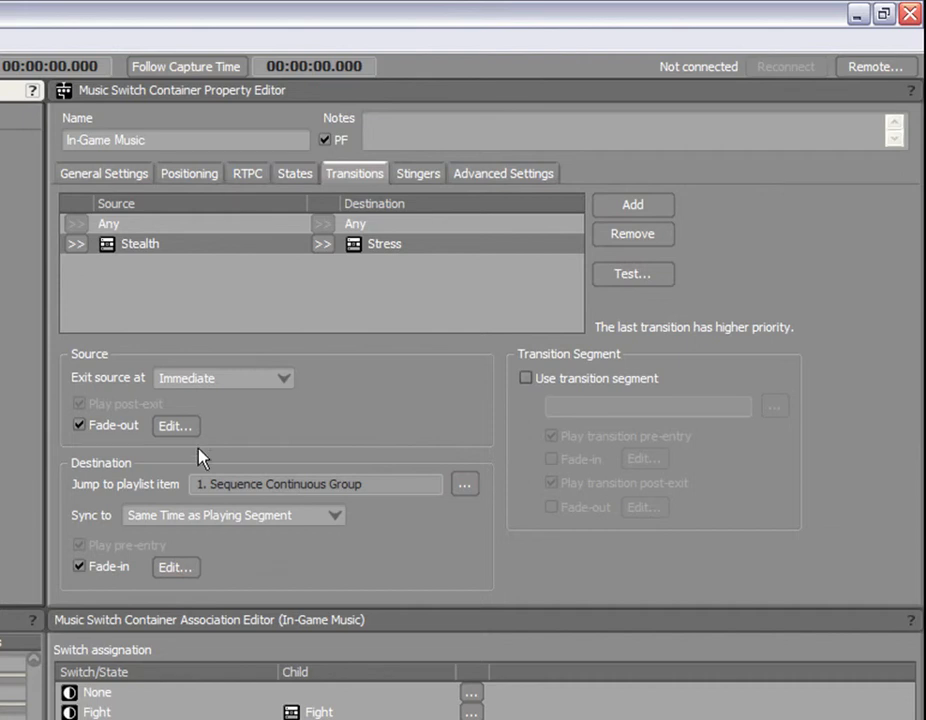
Step: Add a transition to In-Game Music with the Stress playlist as source and the Stealth playlist as destination
left_click(630, 207)
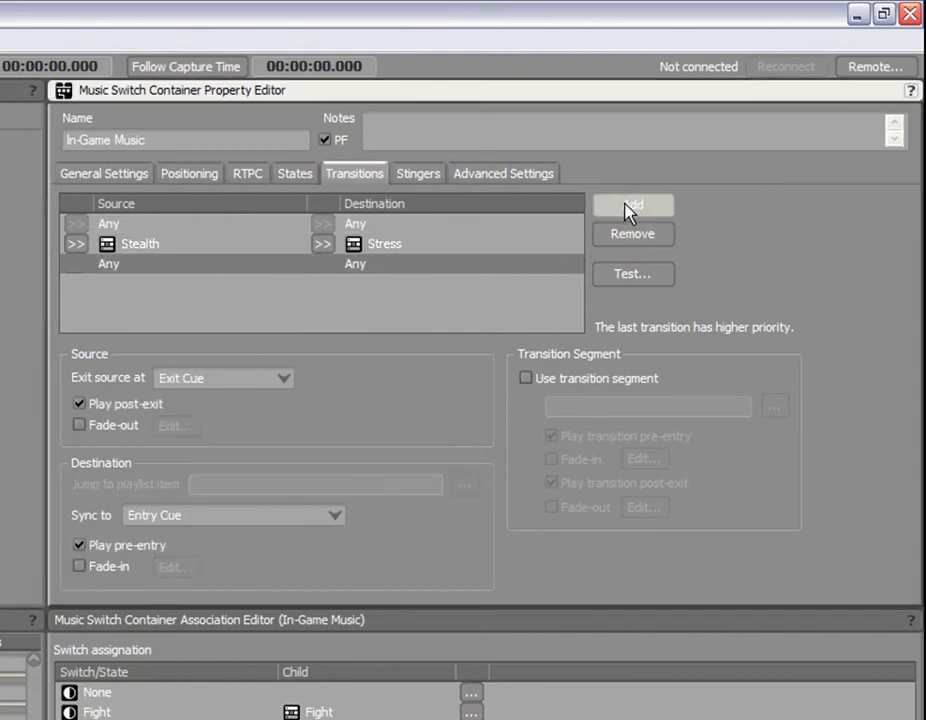
left_click(77, 265)
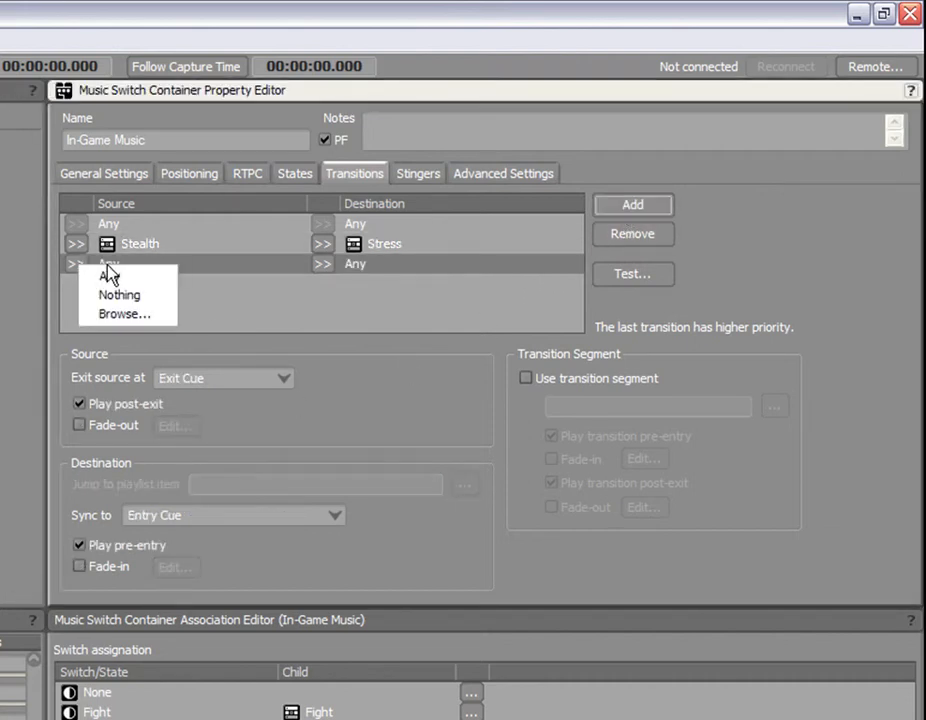
left_click(124, 314)
double_click(62, 620)
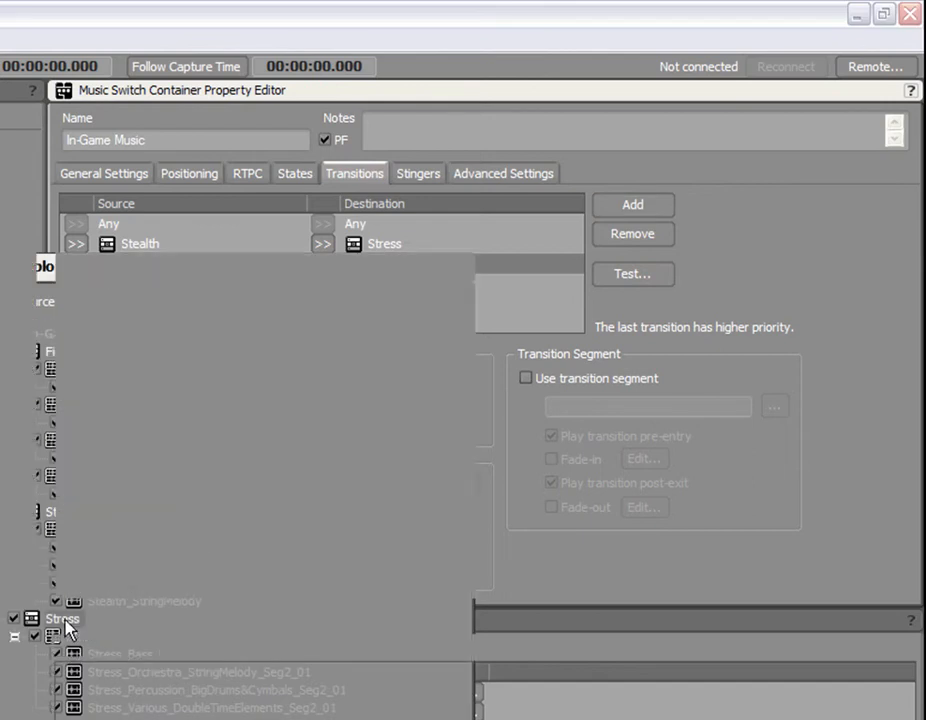
left_click(322, 263)
left_click(380, 320)
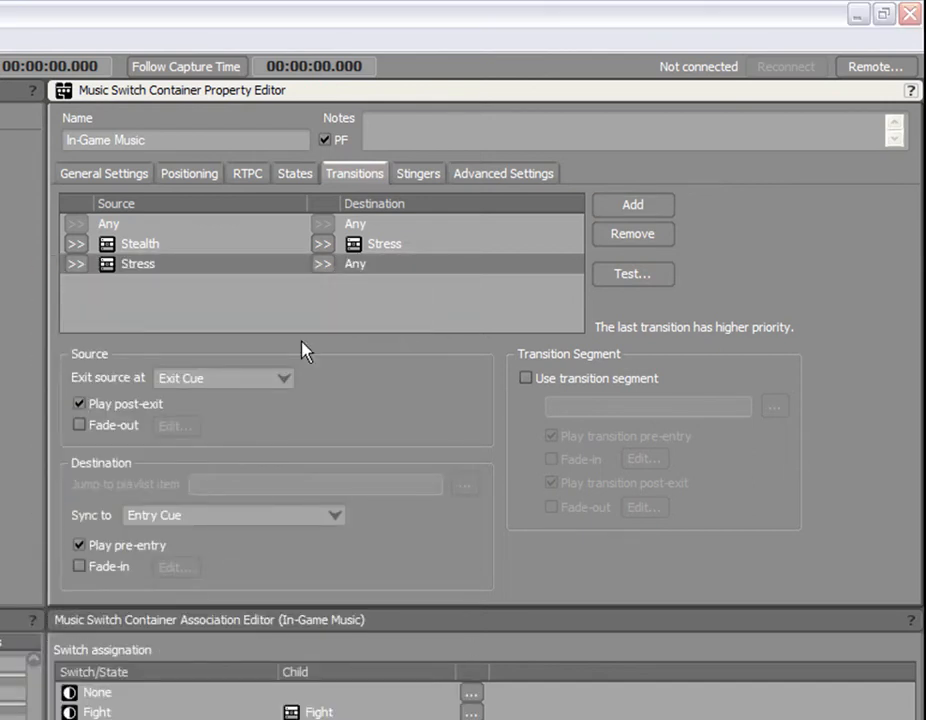
double_click(74, 522)
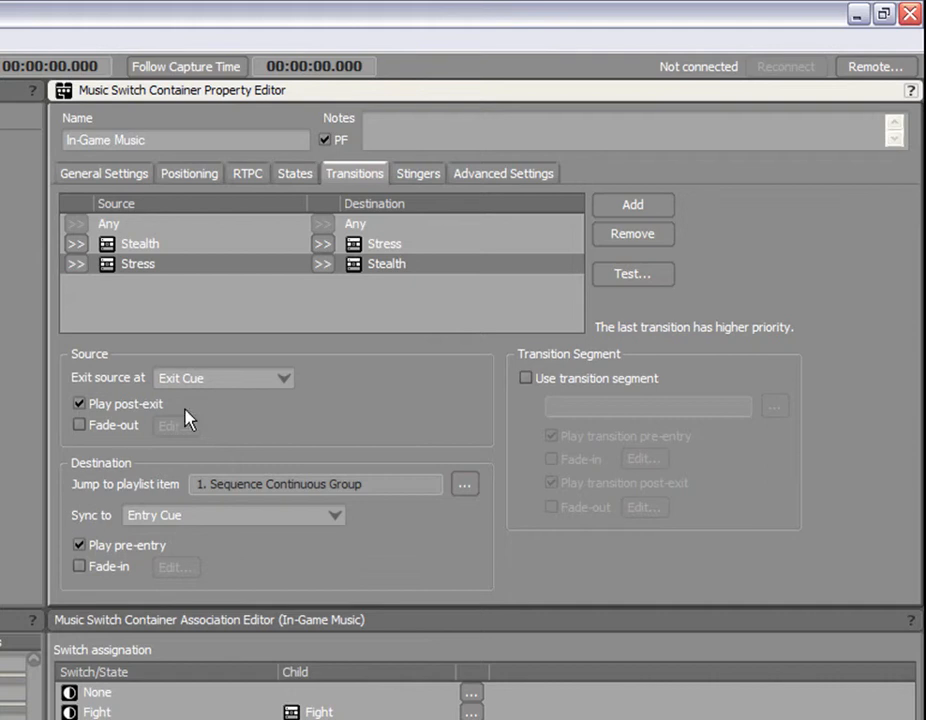
Step: Make the Stress-to-Stealth transition exit its source at Immediate and enable the source fade-out
left_click(250, 380)
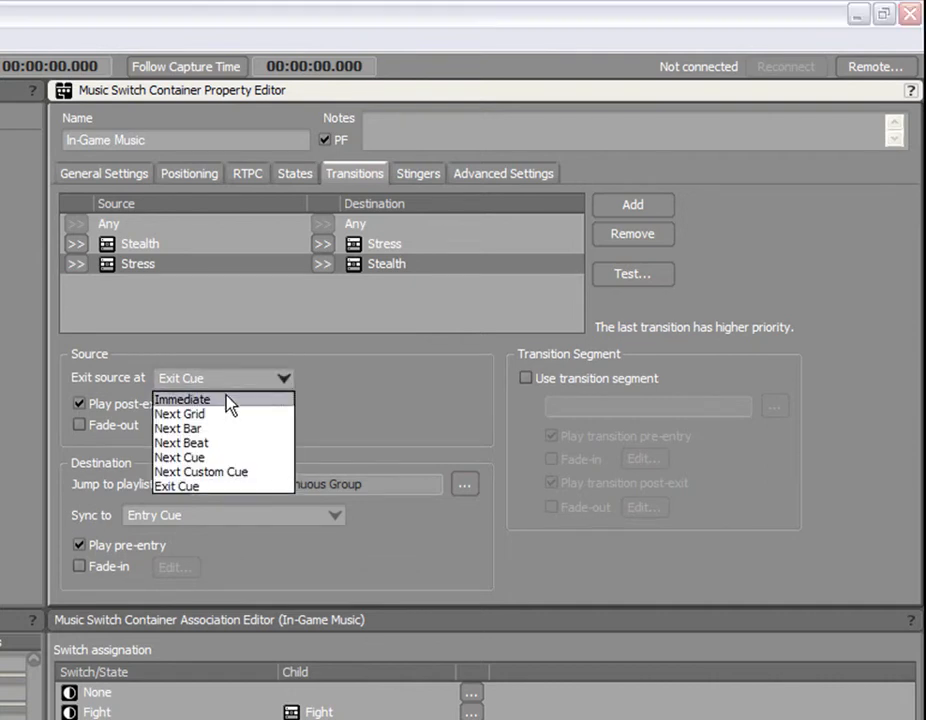
left_click(230, 400)
left_click(122, 426)
Step: Give the Stress-to-Stealth source fade-out a time of 3, an offset of 1.3 and an S-shaped curve
left_click(172, 426)
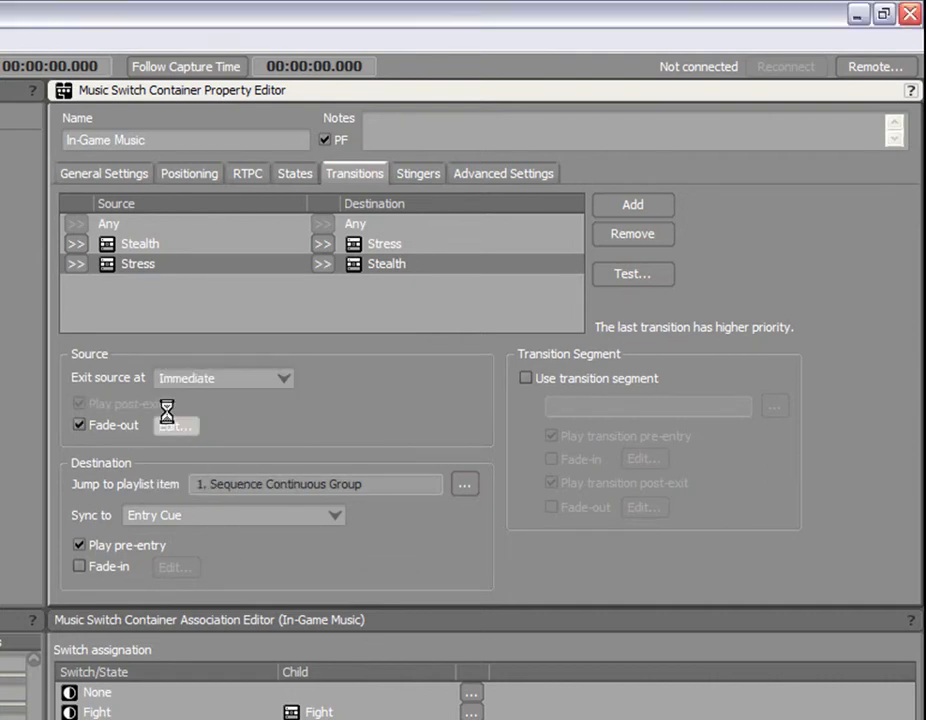
double_click(541, 676)
type("3")
key("Return")
left_click_drag(623, 697, 672, 666)
left_click(763, 685)
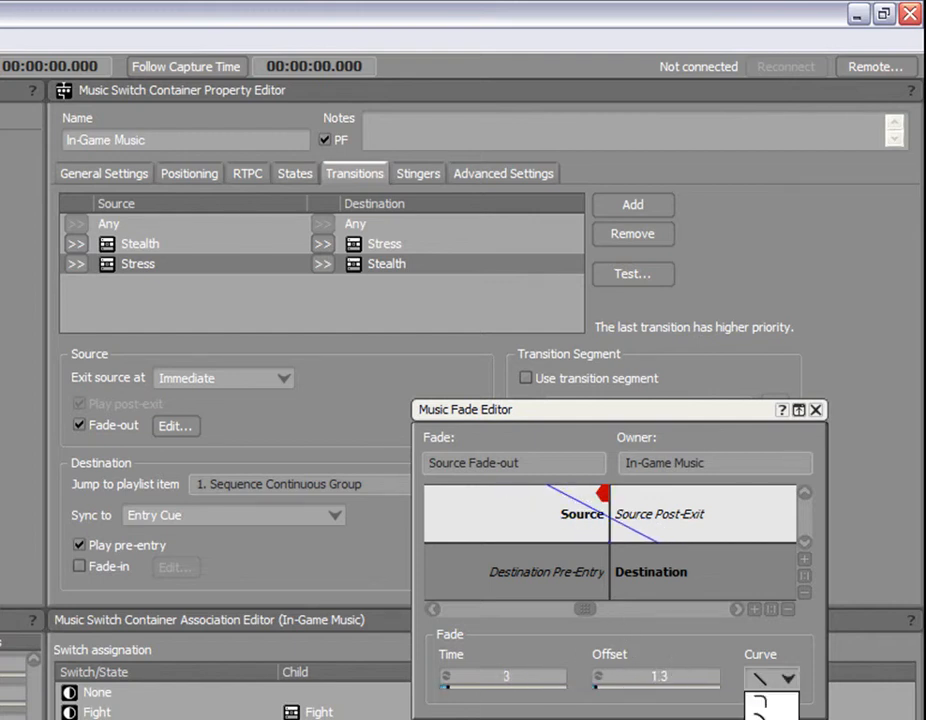
left_click(765, 706)
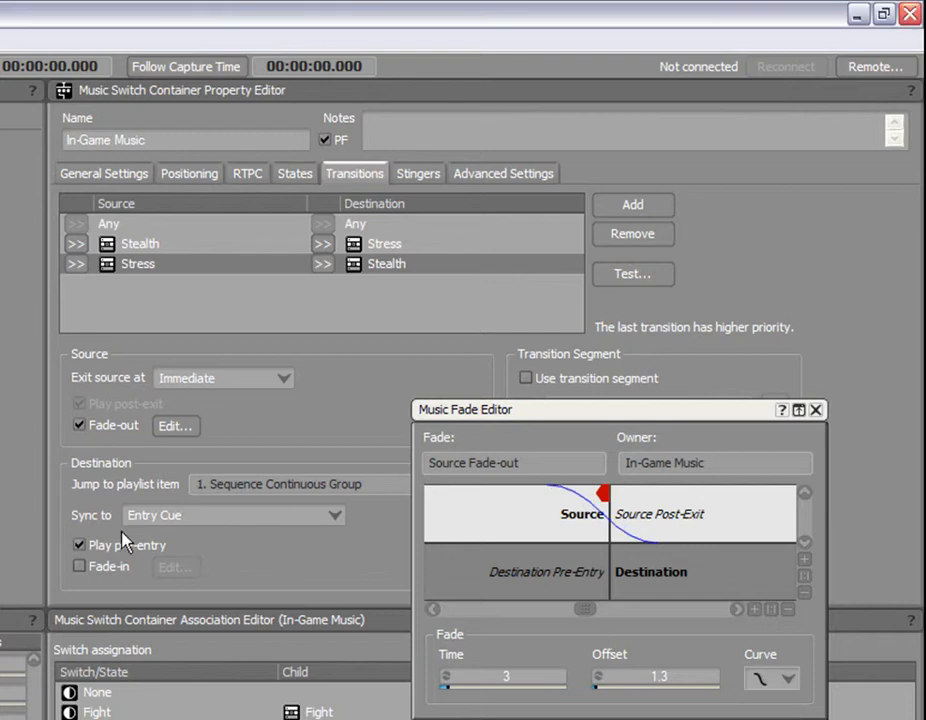
Step: Sync the Stress-to-Stealth destination to Same Time as Playing Segment and enable its fade-in
left_click(150, 517)
left_click(186, 551)
left_click(108, 566)
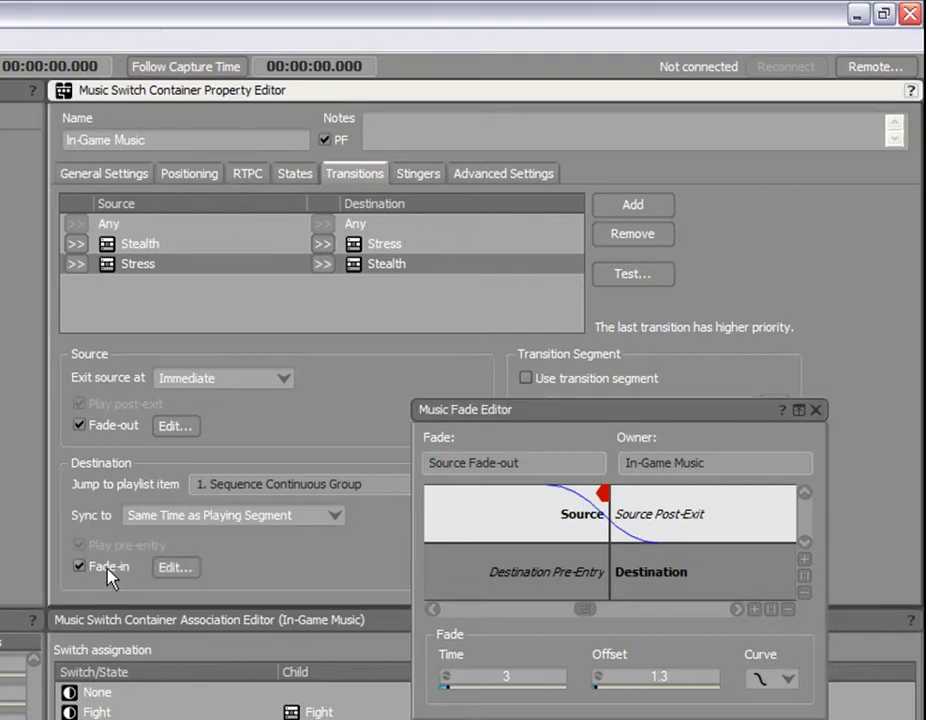
Step: Set the Stress-to-Stealth destination fade-in's time to 3 and adjust its offset
left_click(174, 568)
left_click(507, 676)
type("3")
key("Return")
left_click_drag(668, 694, 651, 700)
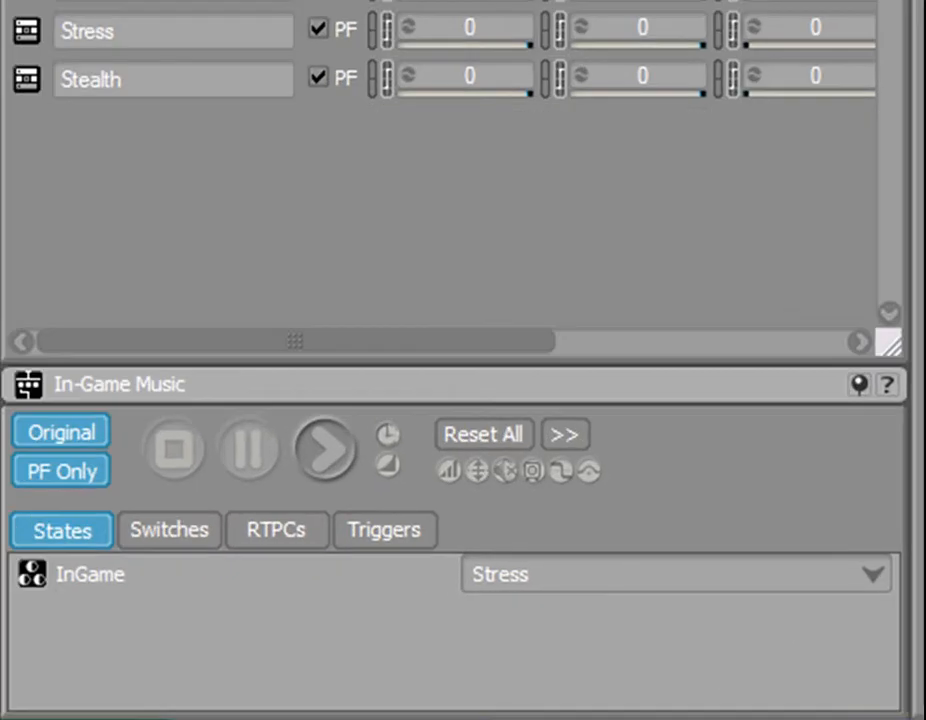
Step: Play In-Game Music in the Stress state and switch InGame to Stealth to hear the transition
left_click(327, 449)
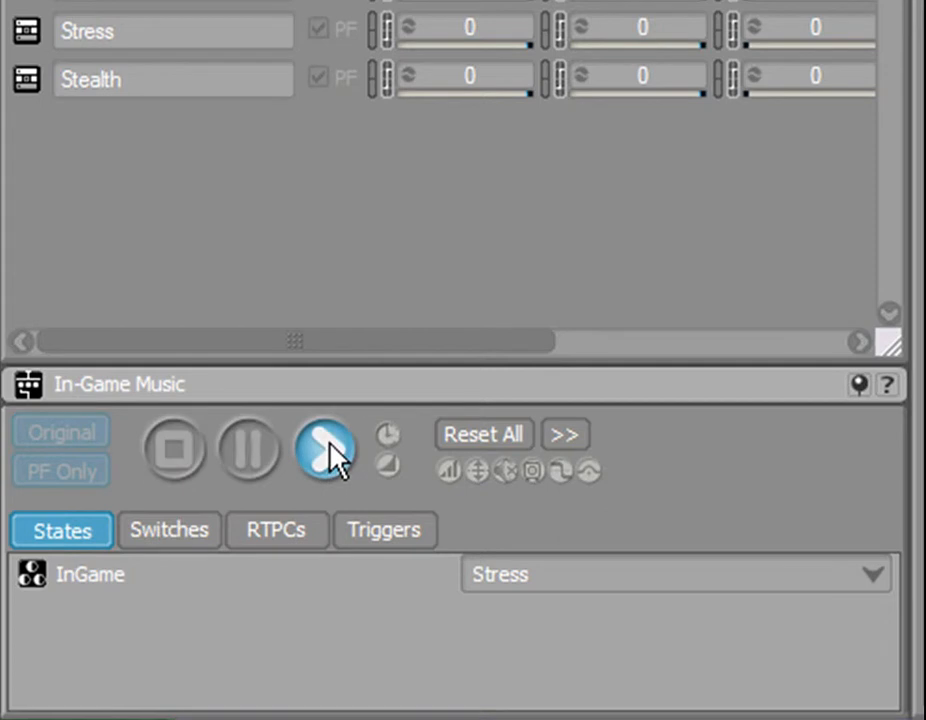
left_click(585, 586)
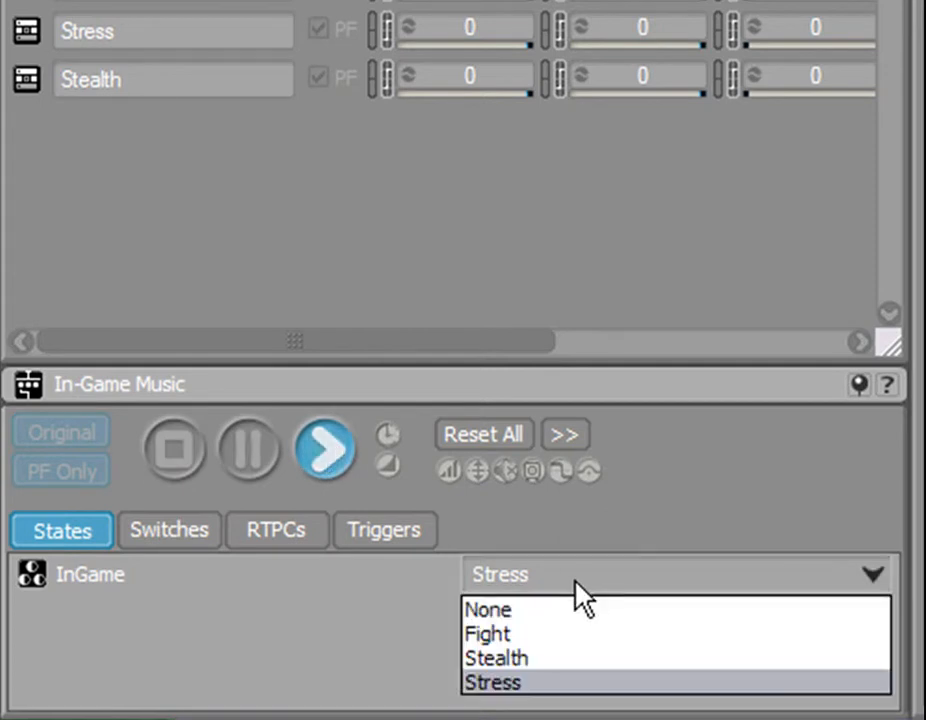
left_click(555, 660)
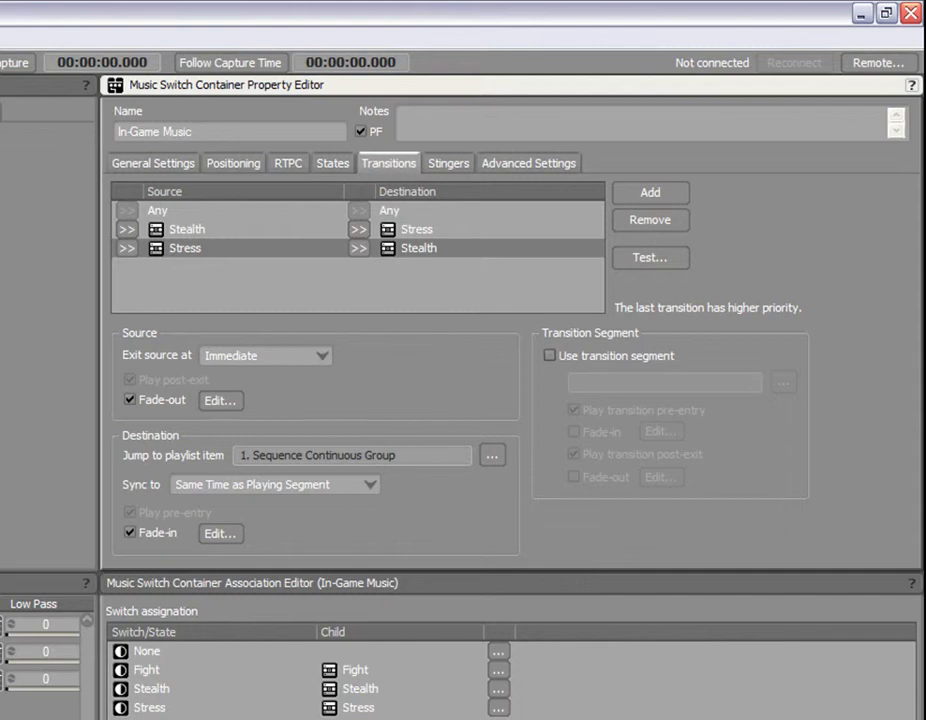
Step: Add another transition with the Stress playlist as source and the Fight playlist as destination
left_click(648, 195)
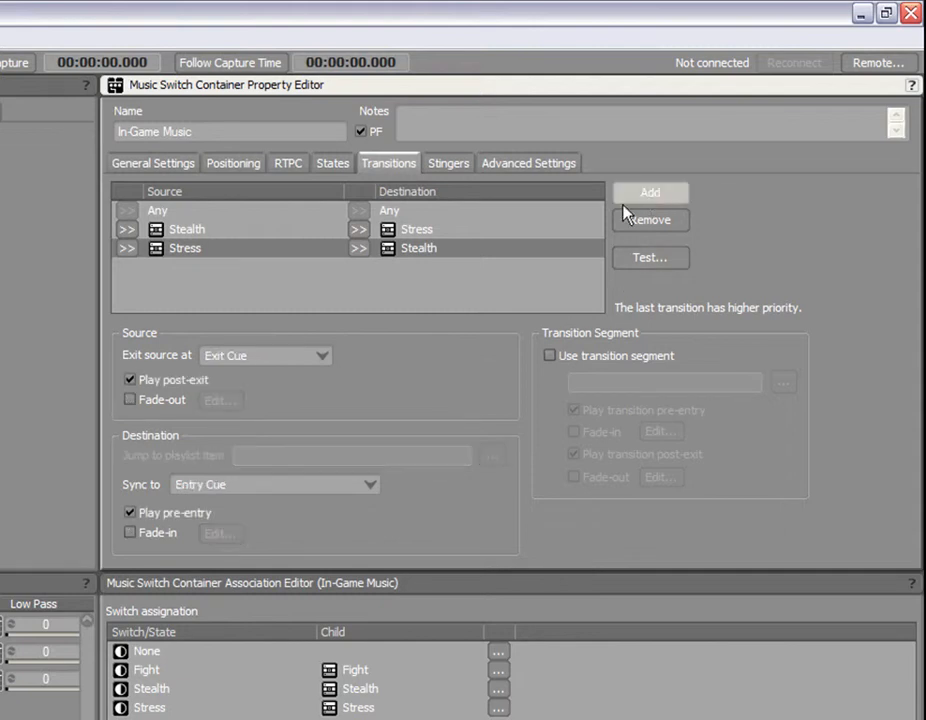
left_click(133, 270)
left_click(160, 312)
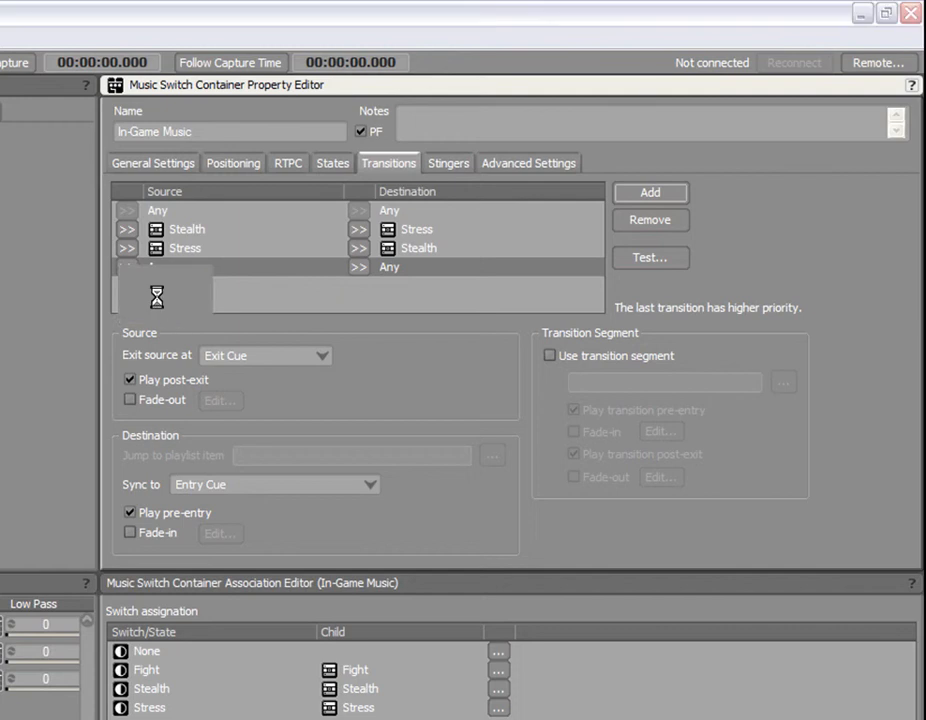
double_click(122, 616)
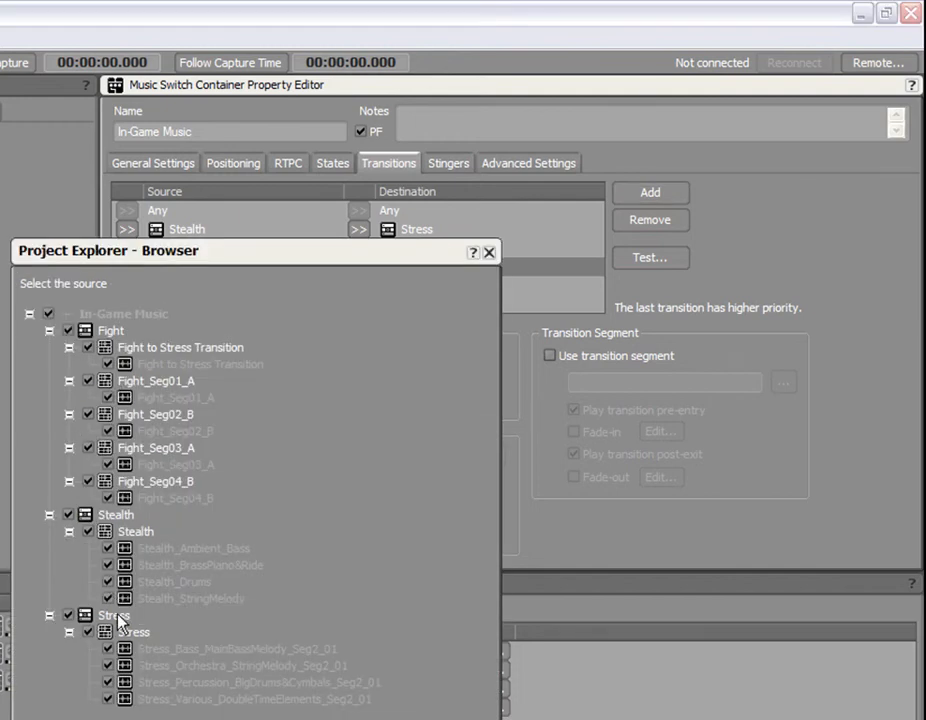
left_click(362, 268)
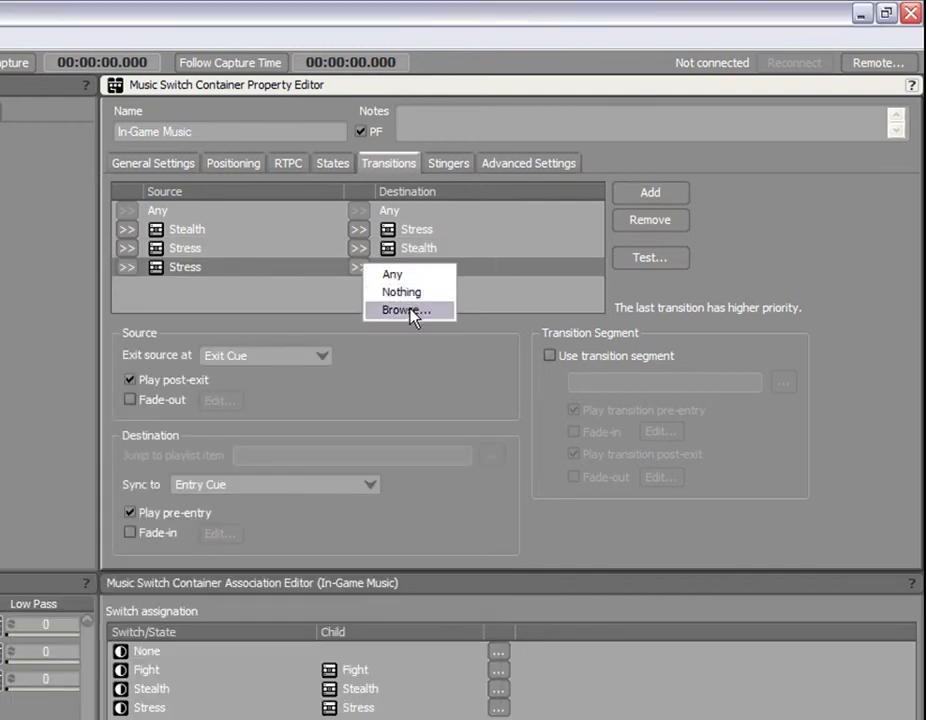
left_click(410, 313)
double_click(91, 333)
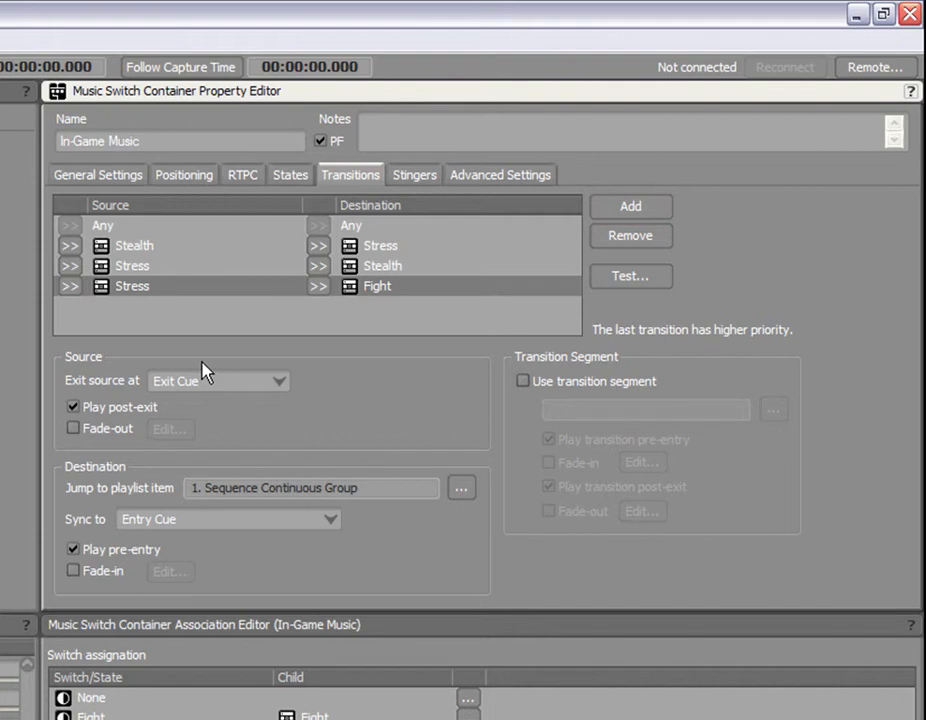
Step: Make the Stress-to-Fight transition exit its source at Next Bar and enable the source fade-out
left_click(234, 389)
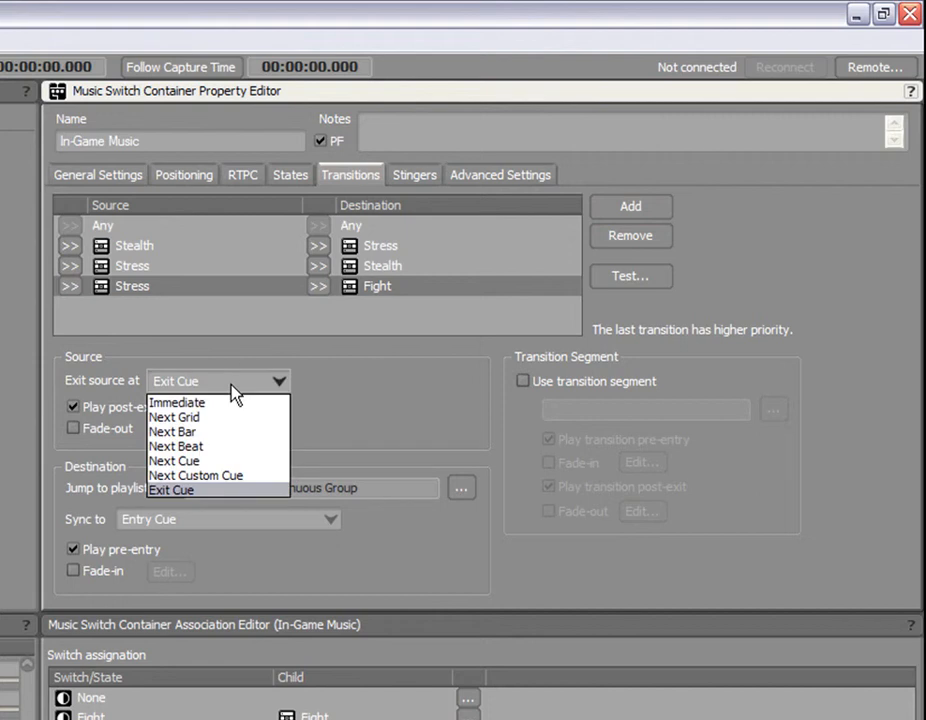
left_click(230, 432)
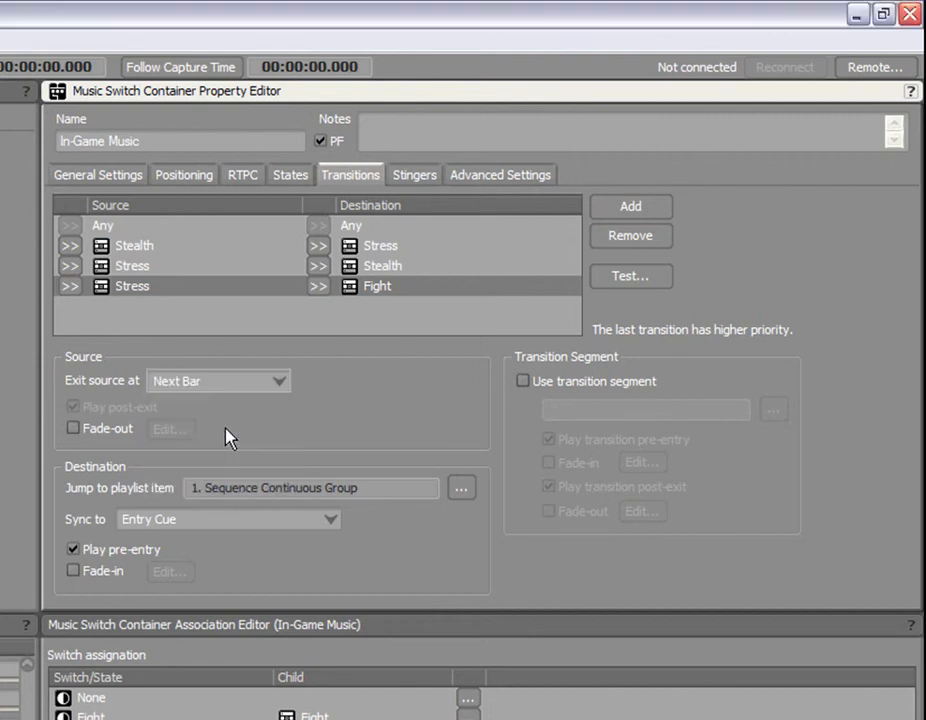
left_click(112, 438)
Step: Give the Stress-to-Fight source fade-out a time of 2.8, an offset of 1.3 and a curve that drops steeply before levelling off
left_click(166, 432)
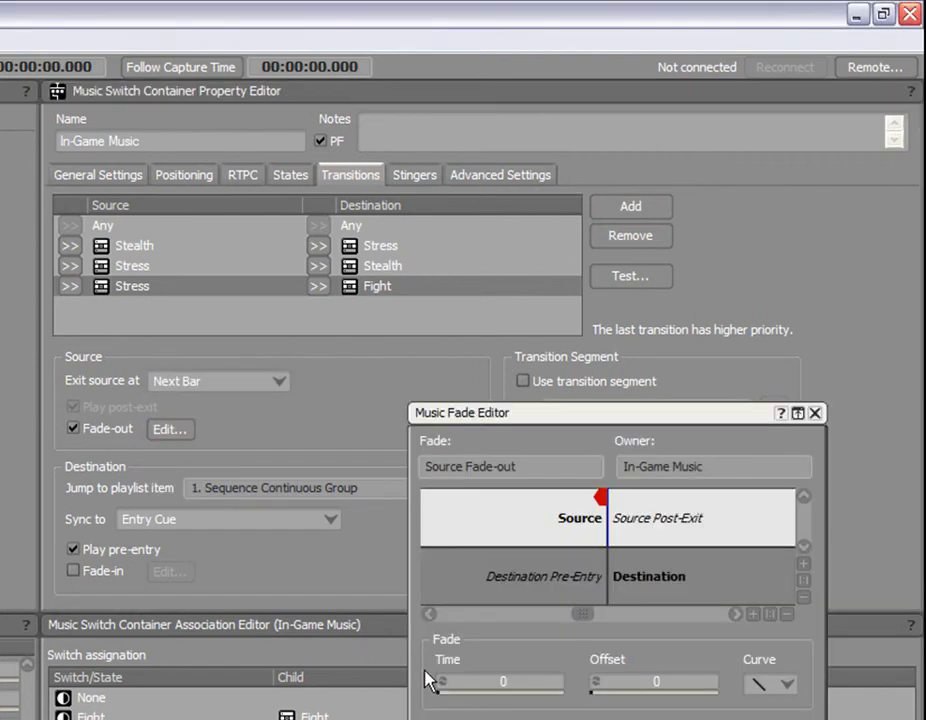
left_click_drag(525, 699, 527, 703)
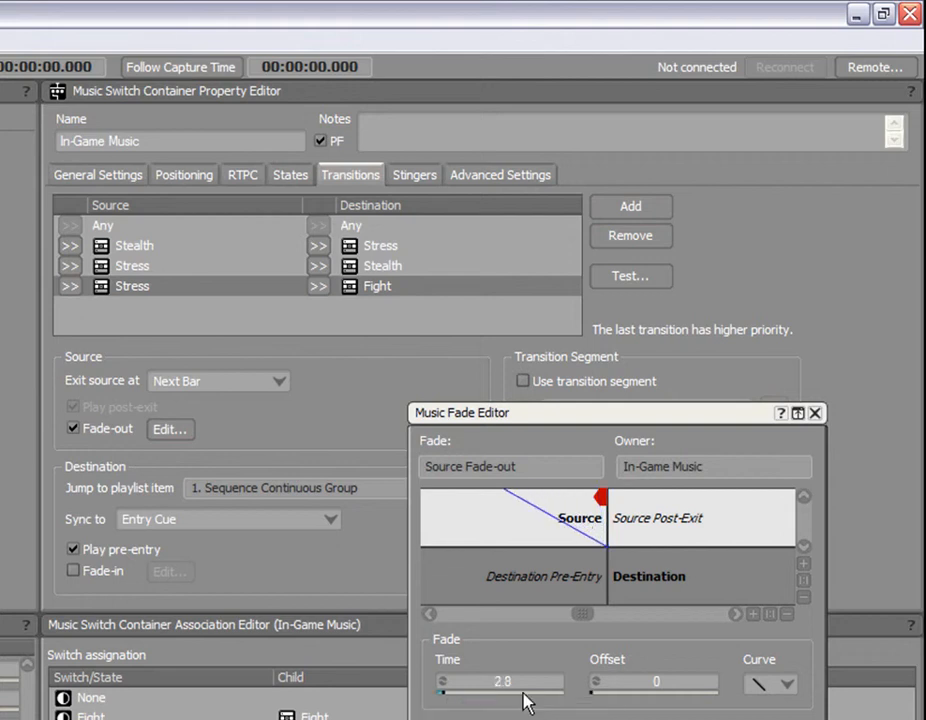
left_click_drag(620, 697, 708, 707)
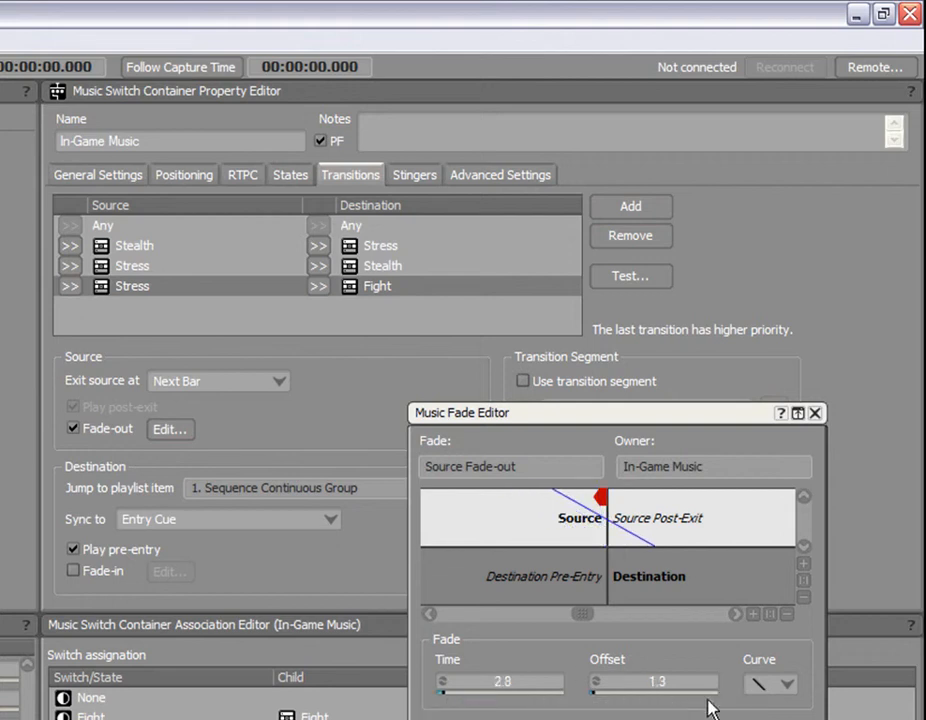
left_click(778, 682)
left_click(760, 710)
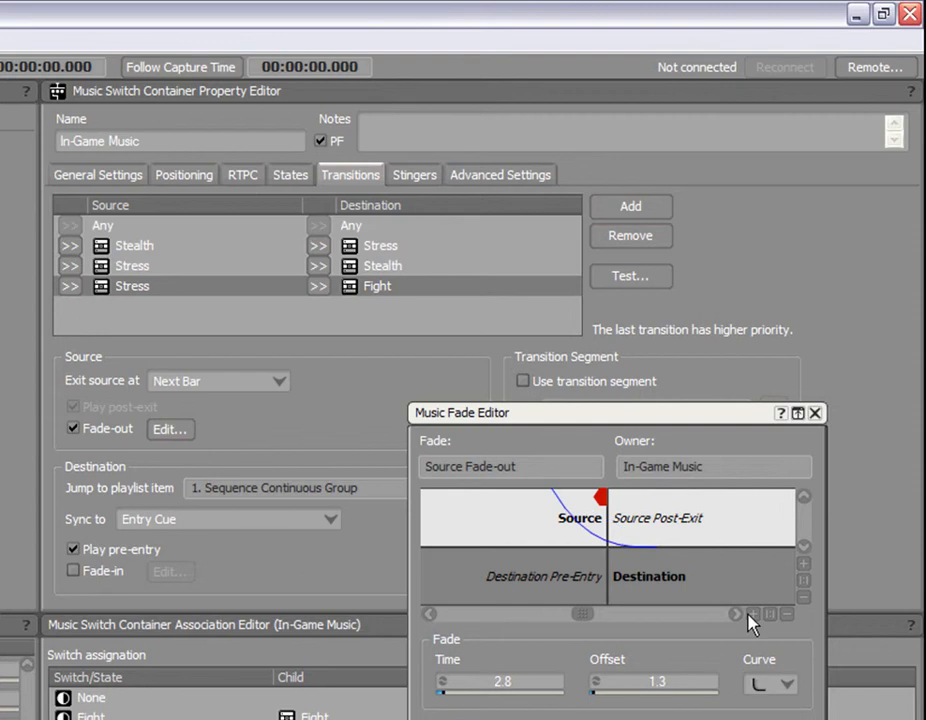
left_click(815, 414)
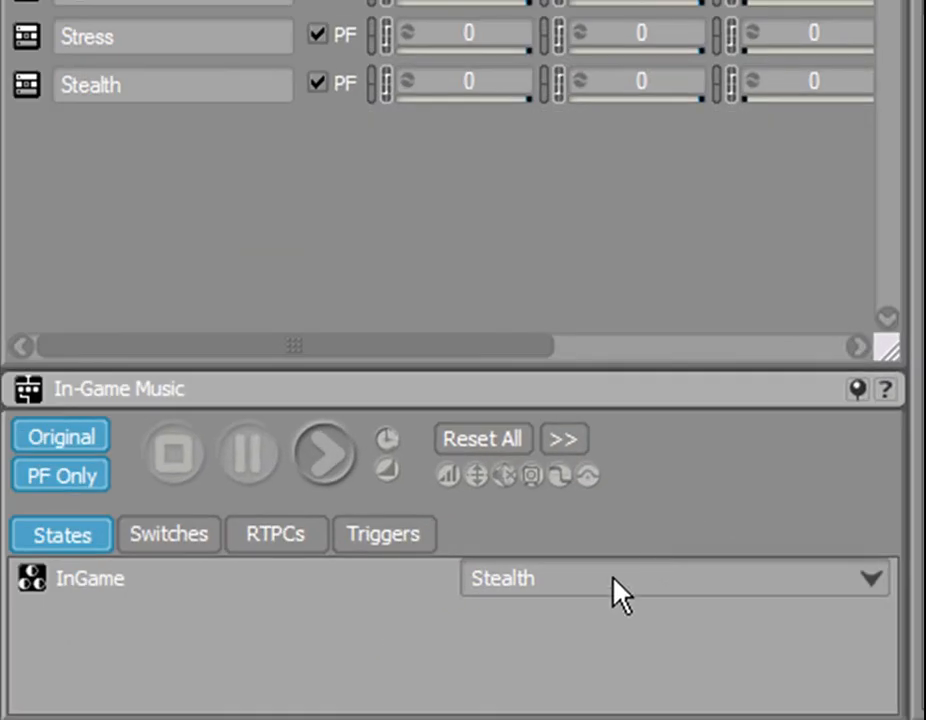
Step: Test the Stress-to-Fight transition by playing In-Game Music in the Stress state and switching InGame to Fight, and stop playback
left_click(612, 590)
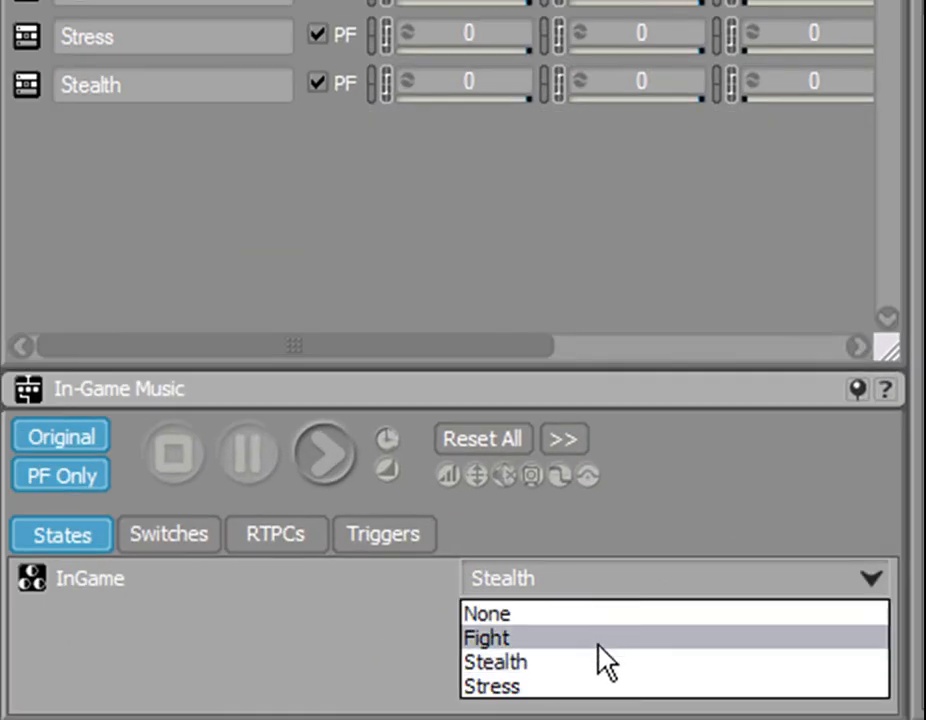
left_click(604, 688)
left_click(323, 455)
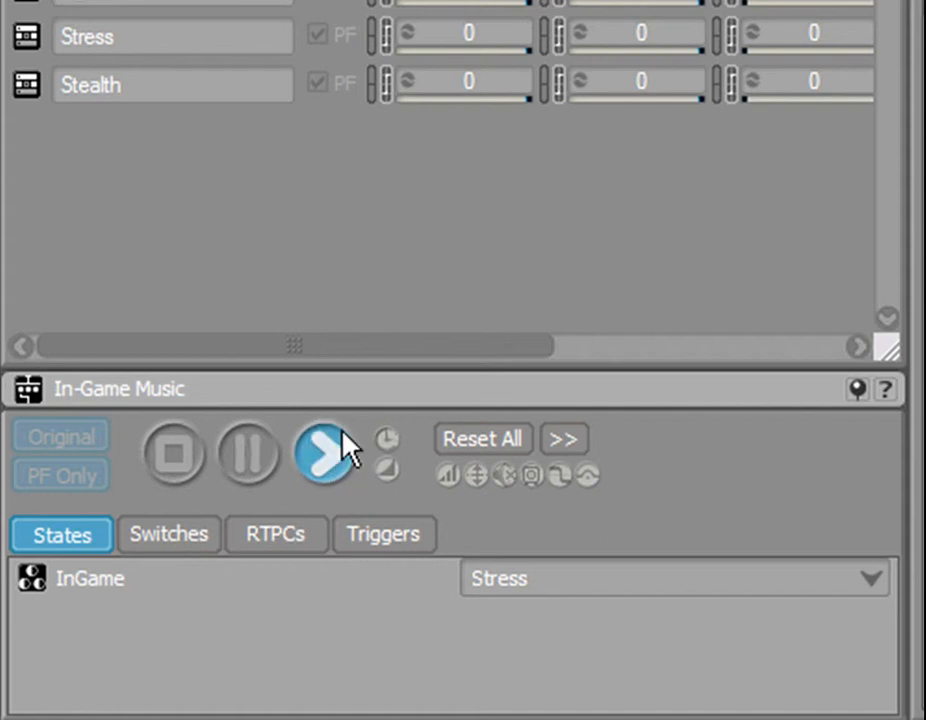
left_click(546, 586)
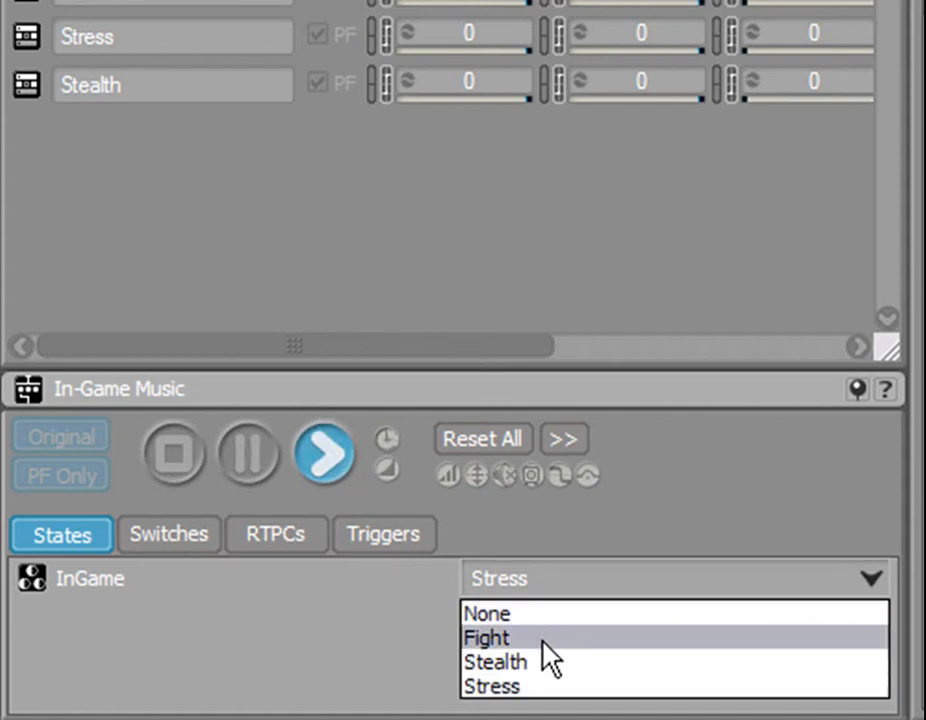
left_click(542, 639)
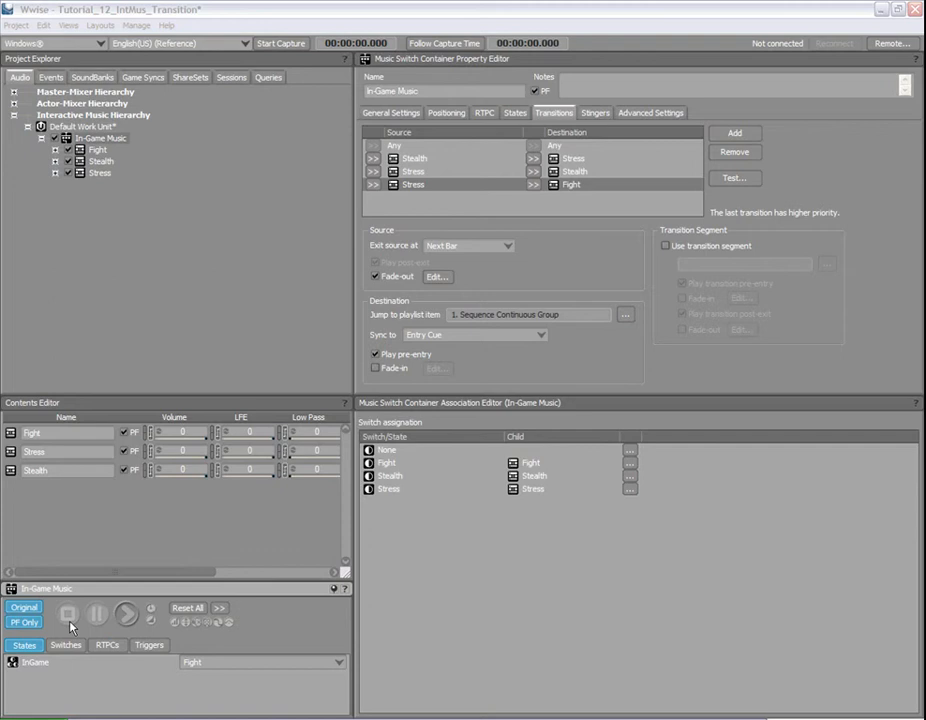
left_click(66, 632)
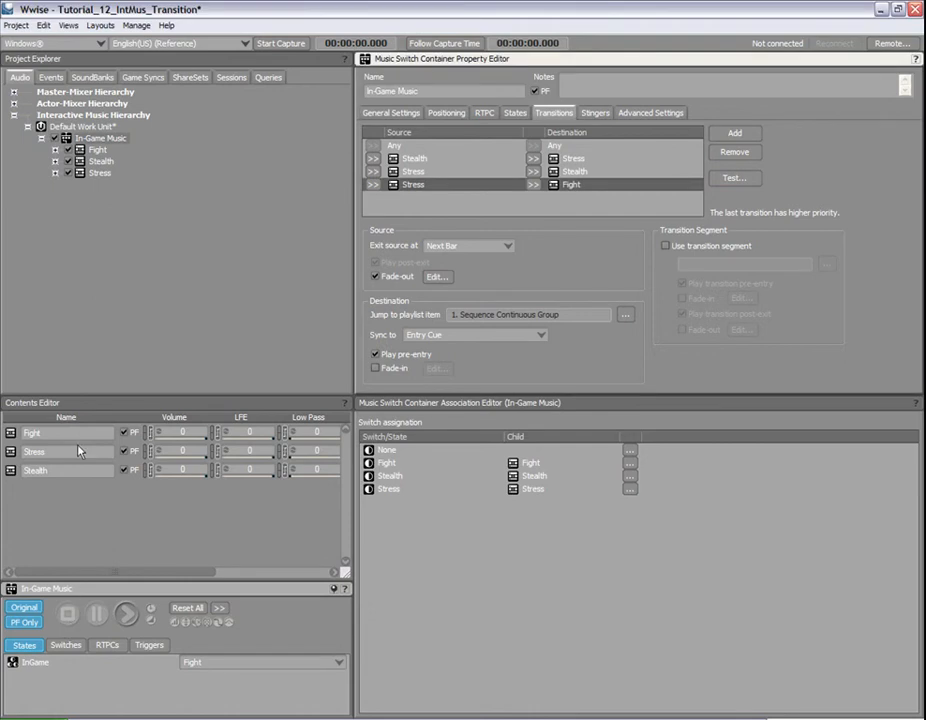
Step: Audition the Fight to Stress Transition segment inside the Fight playlist and stop playback
left_click(55, 149)
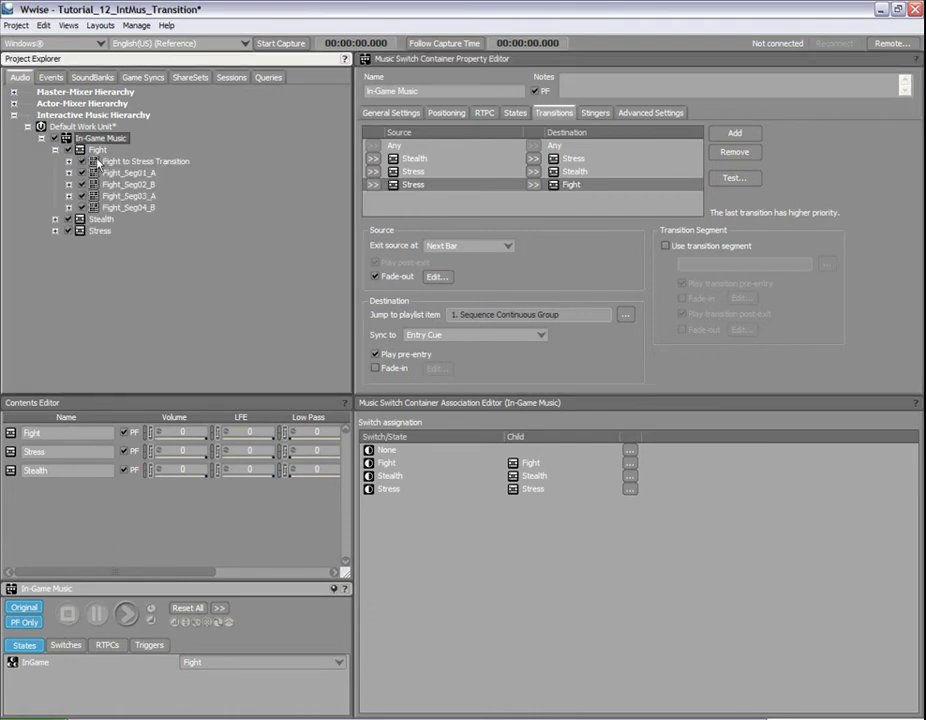
left_click(98, 161)
left_click(96, 160)
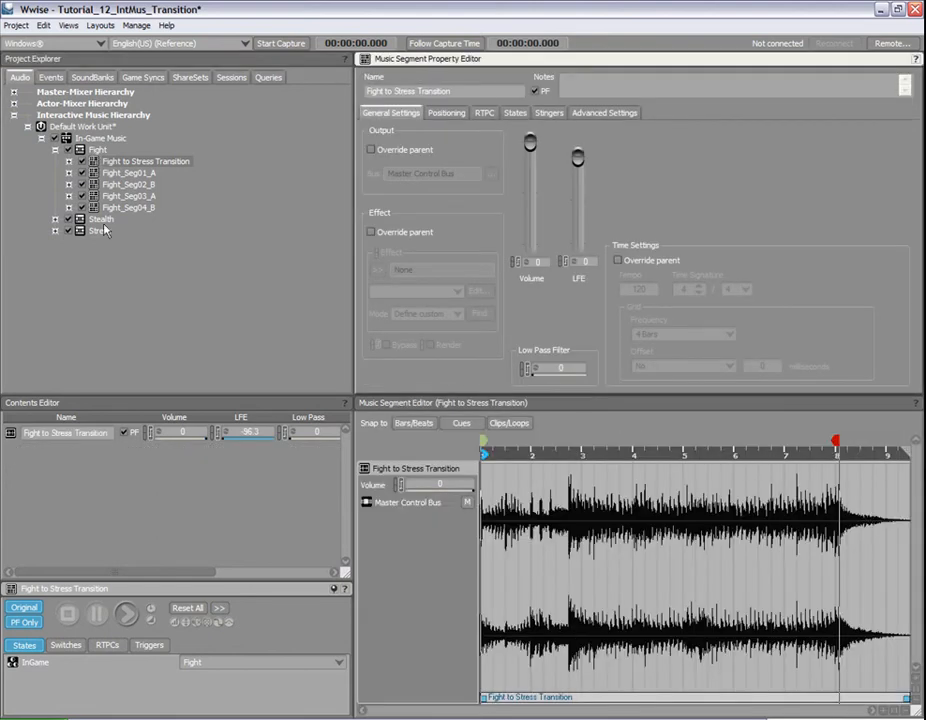
left_click(127, 614)
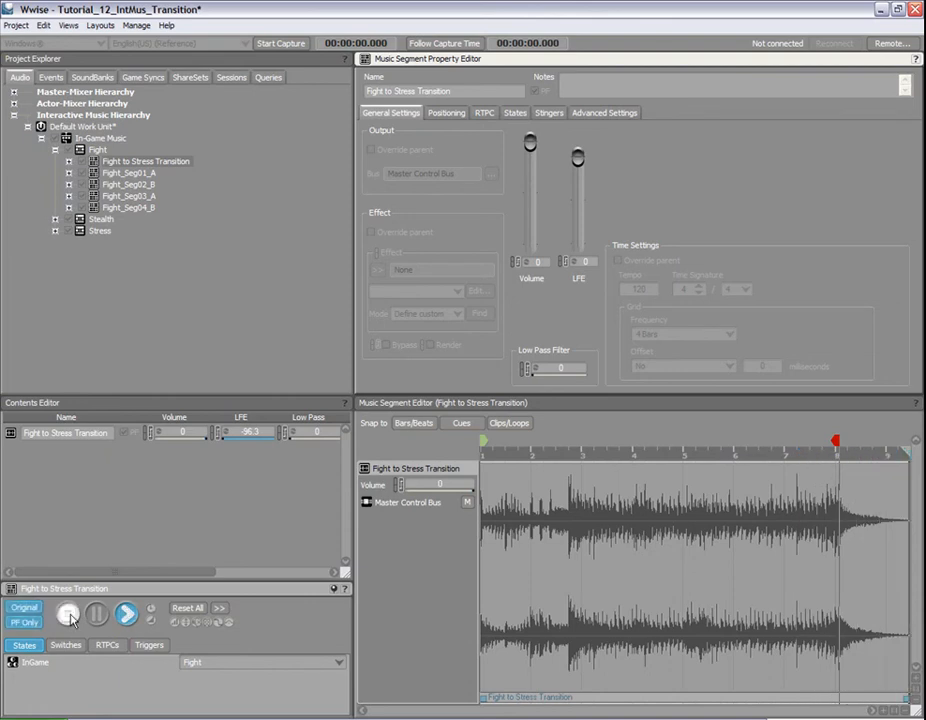
left_click(68, 614)
Step: Add a transition to In-Game Music with the Fight playlist as source and the Stress playlist as destination
left_click(66, 140)
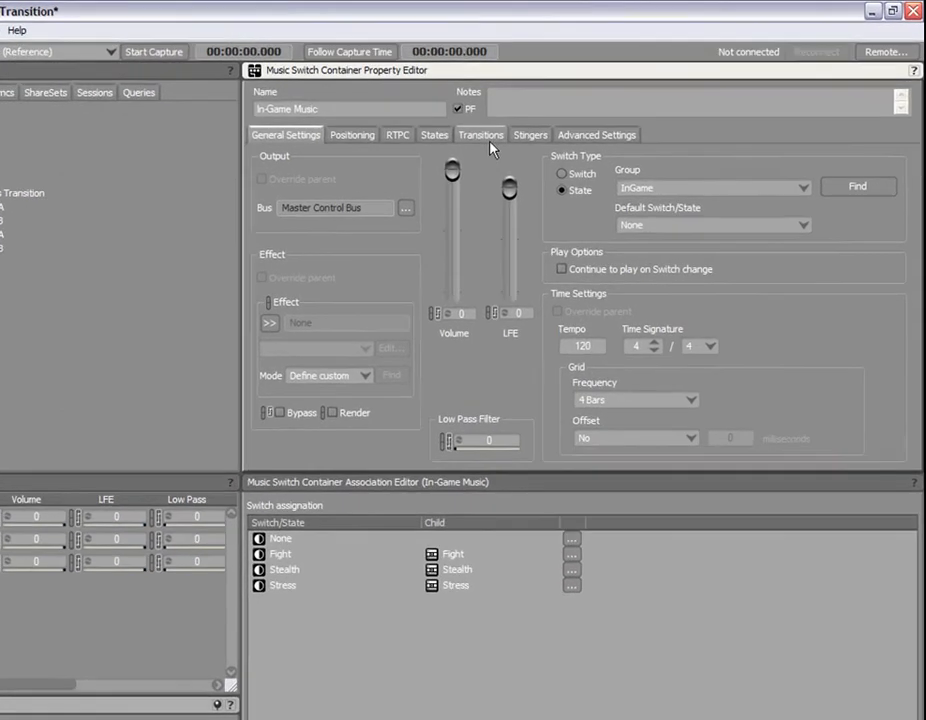
left_click(555, 113)
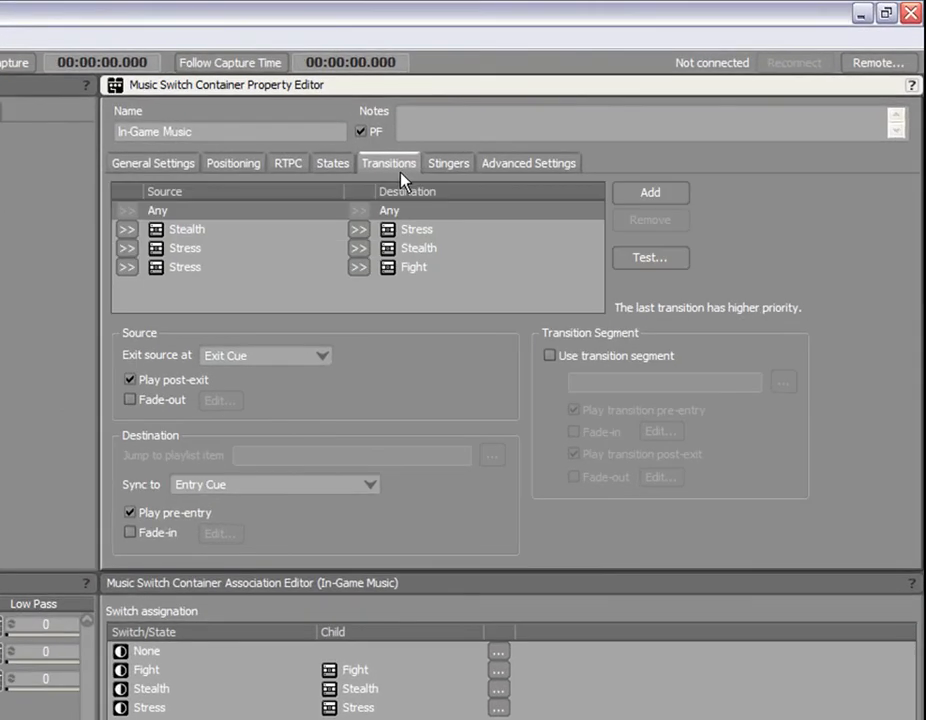
left_click(647, 193)
left_click(126, 287)
left_click(170, 334)
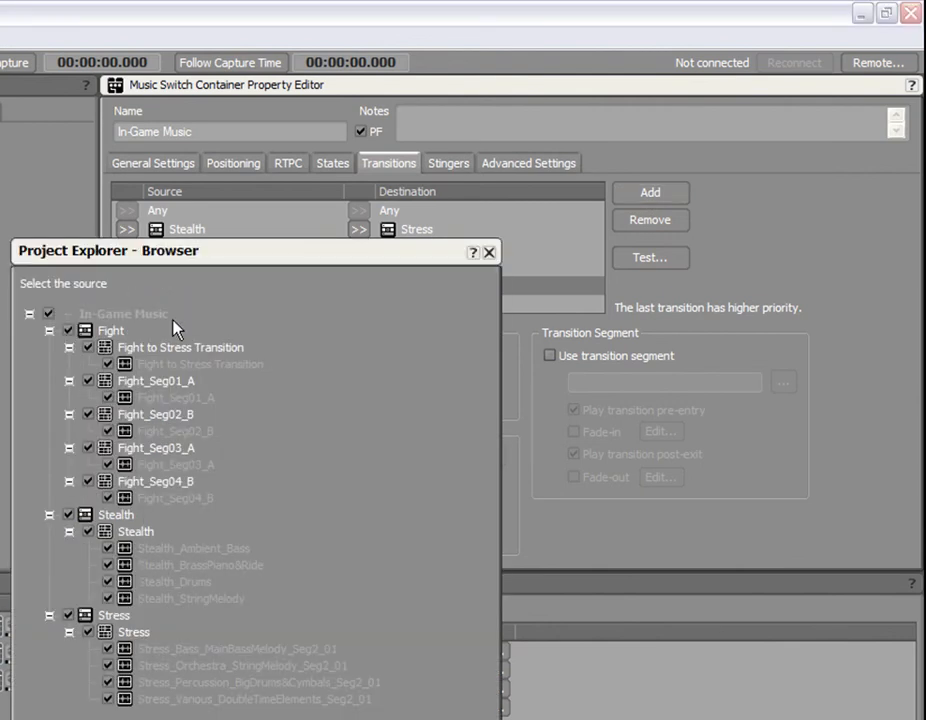
double_click(116, 332)
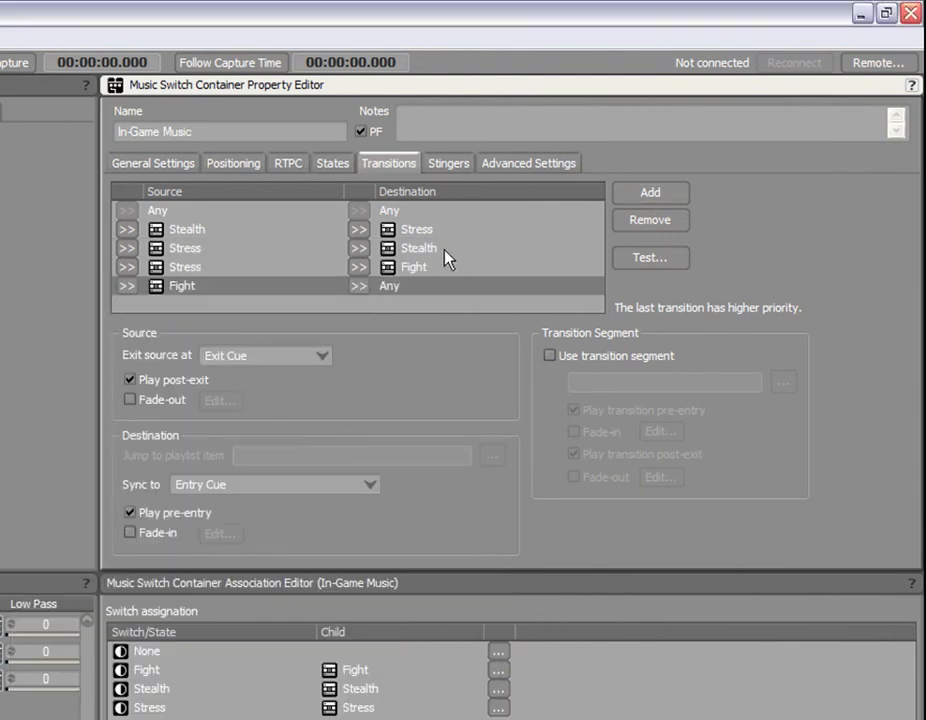
left_click(360, 287)
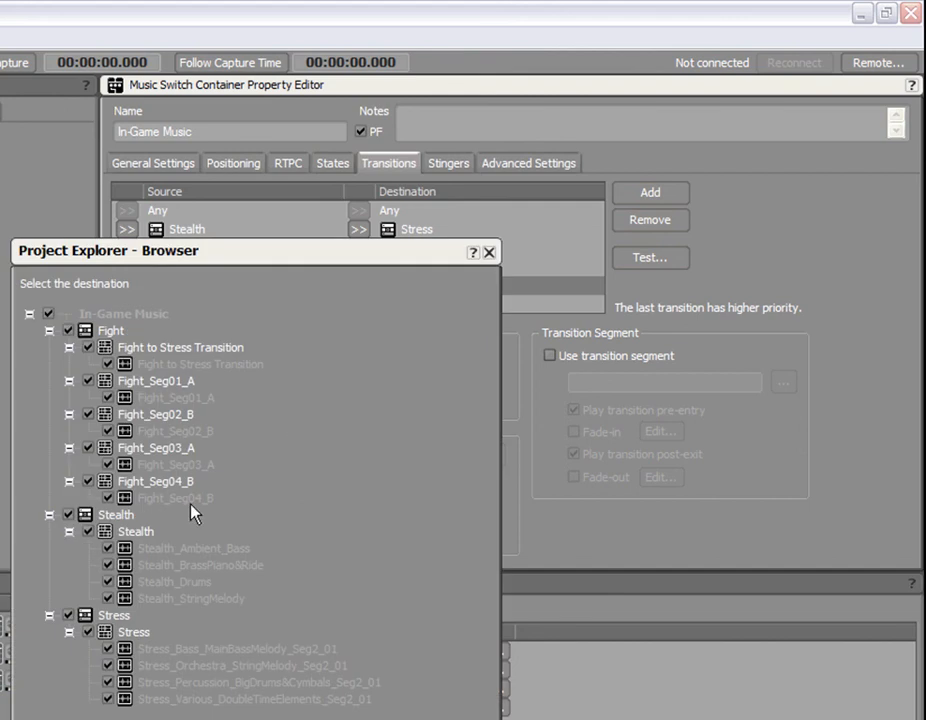
left_click(110, 613)
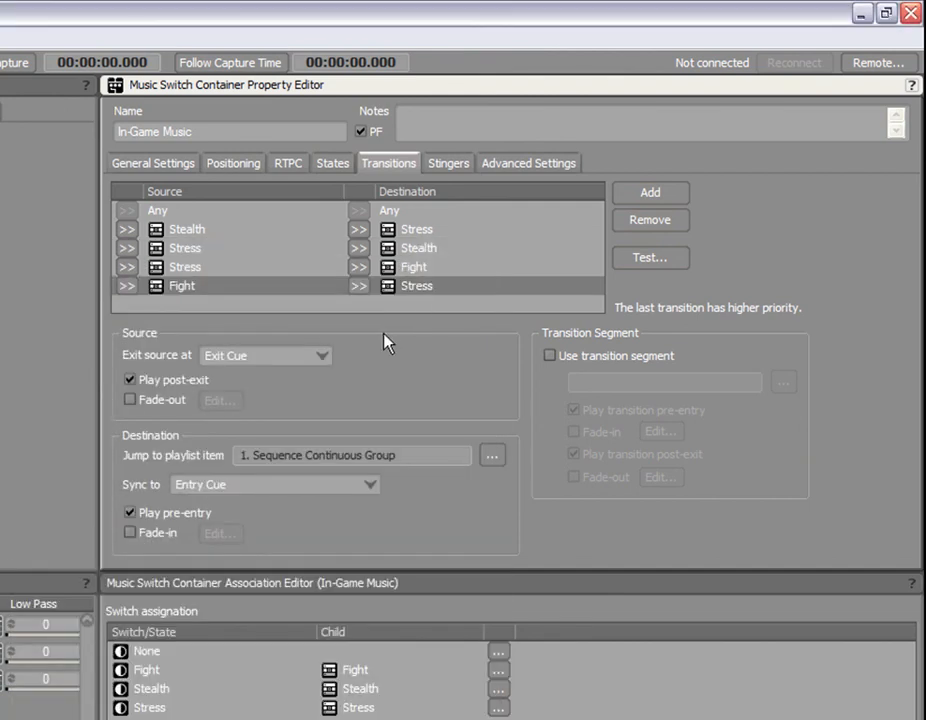
Step: Keep the Fight-to-Stress source exit at Exit Cue and assign Fight to Stress Transition as its transition segment
left_click(316, 358)
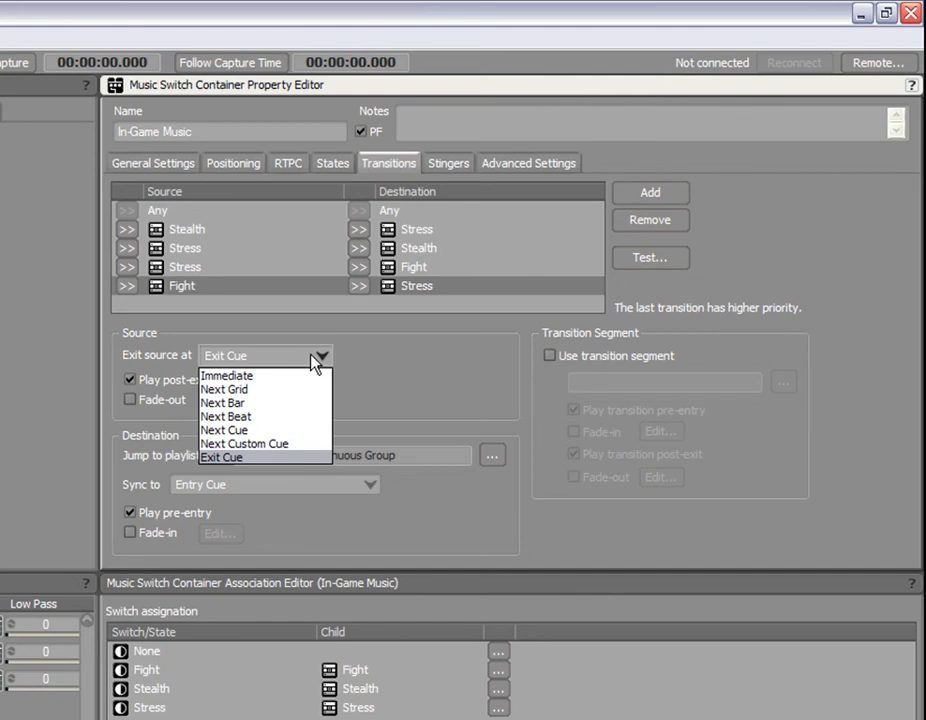
left_click(270, 458)
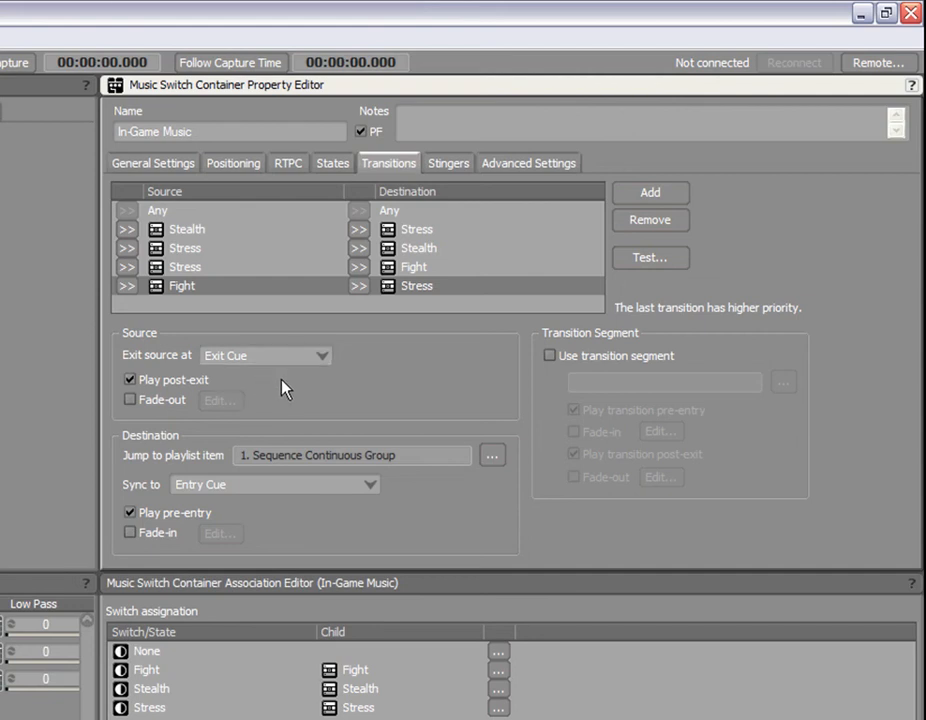
left_click(550, 357)
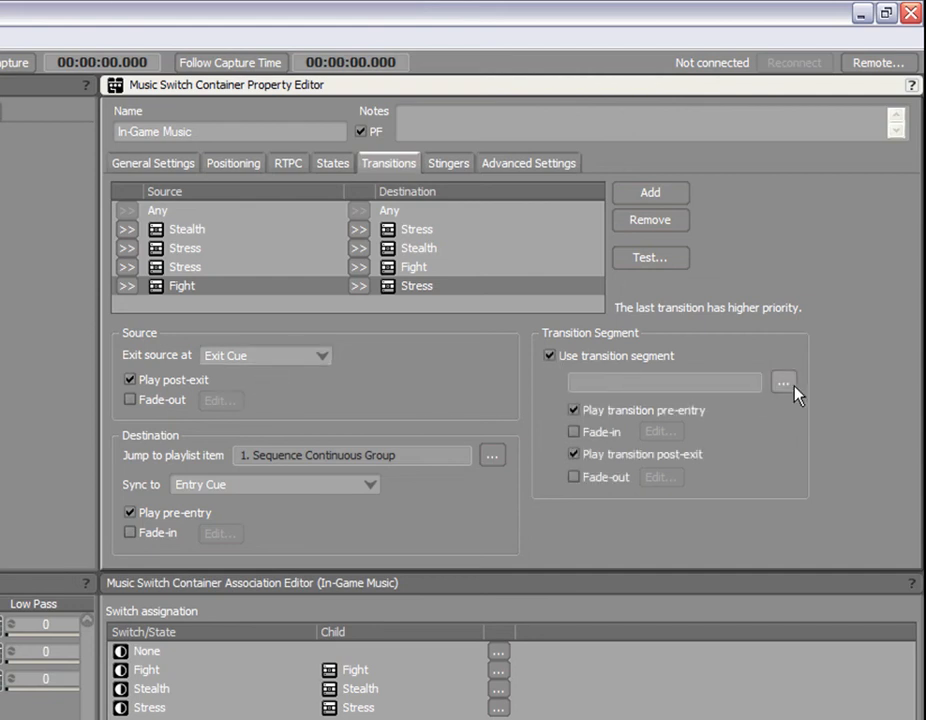
double_click(160, 384)
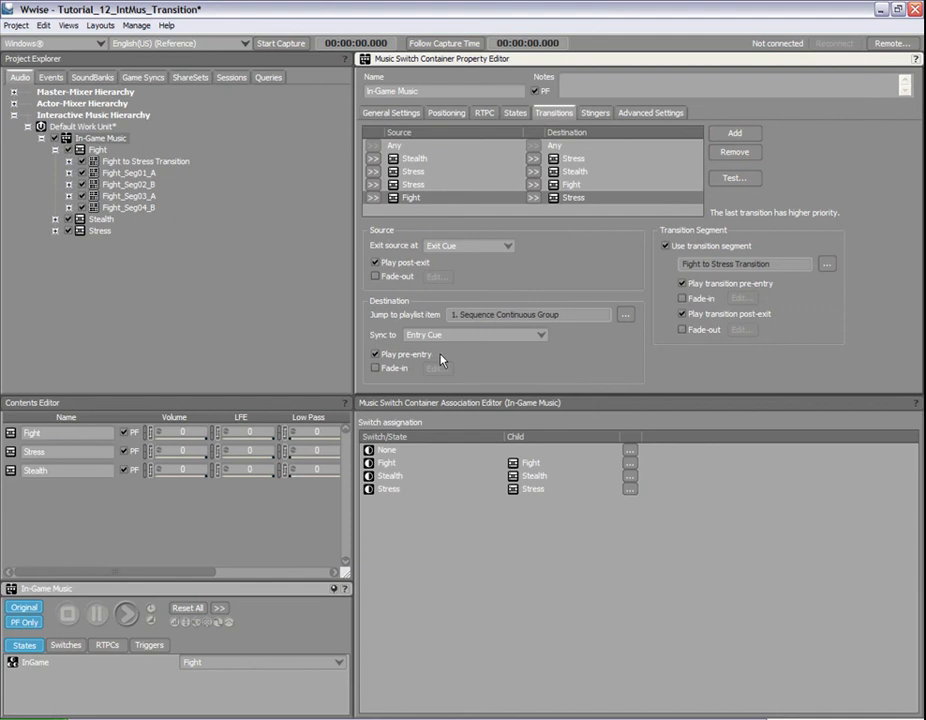
Step: Test the Fight-to-Stress transition by playing In-Game Music in the Fight state and switching InGame to Stress, and stop playback
left_click(126, 614)
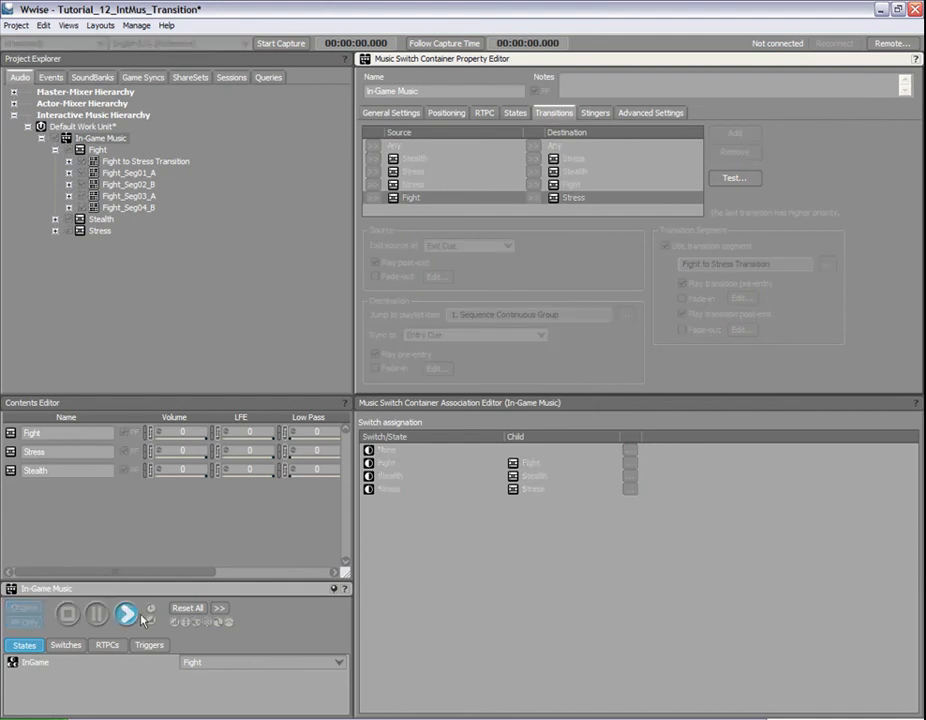
left_click(220, 666)
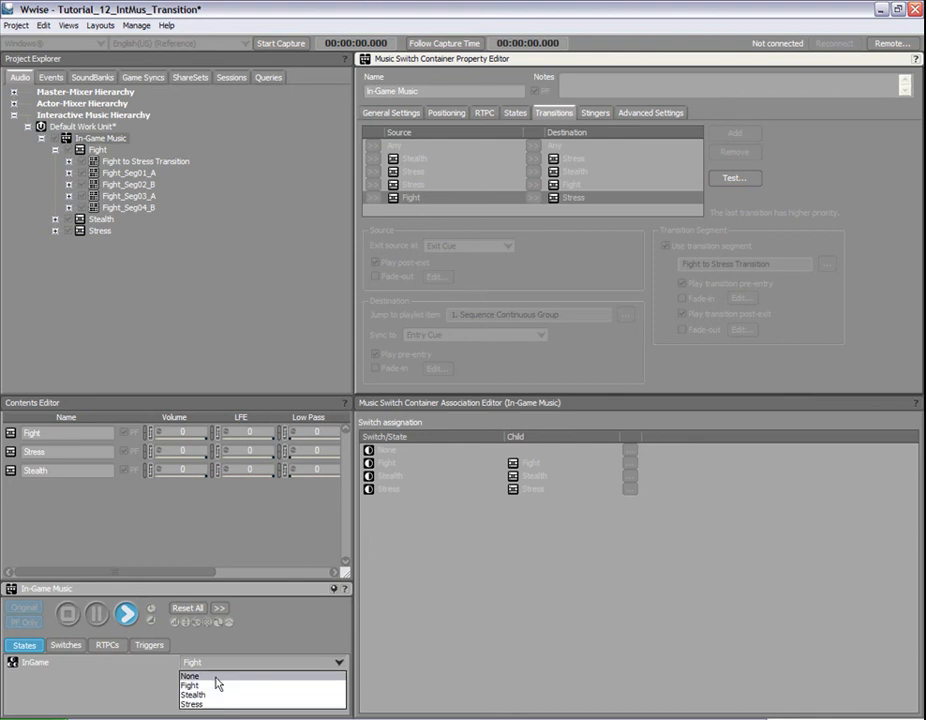
left_click(216, 704)
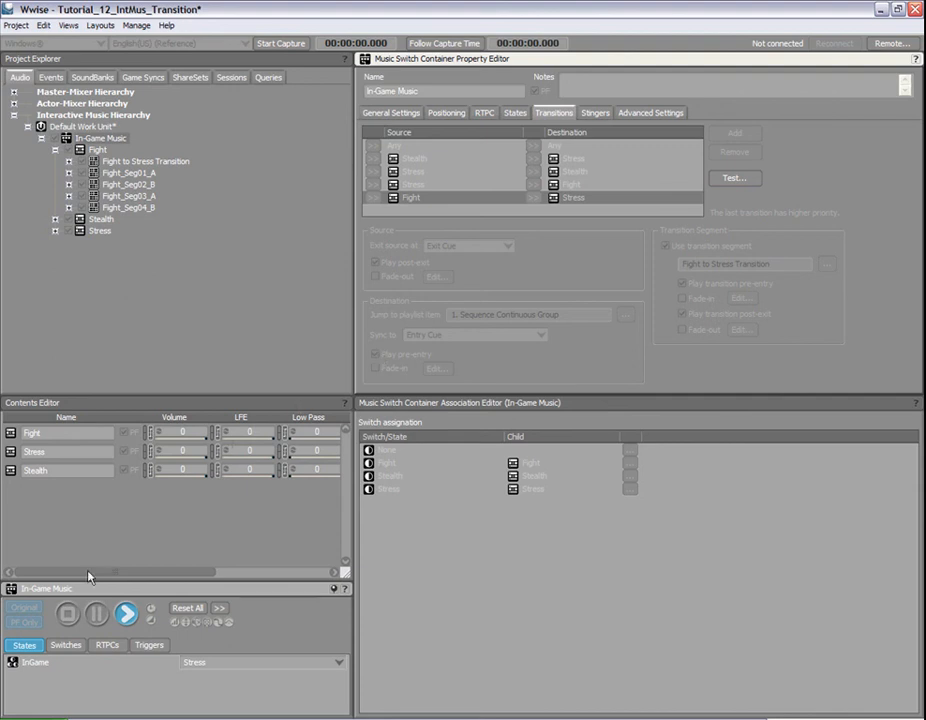
key("space")
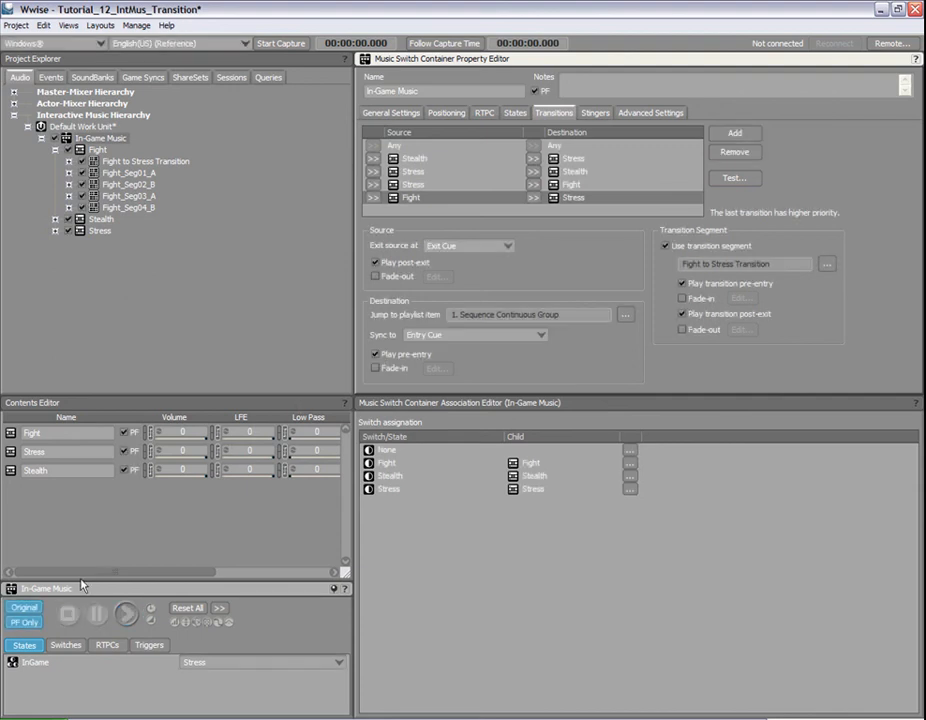